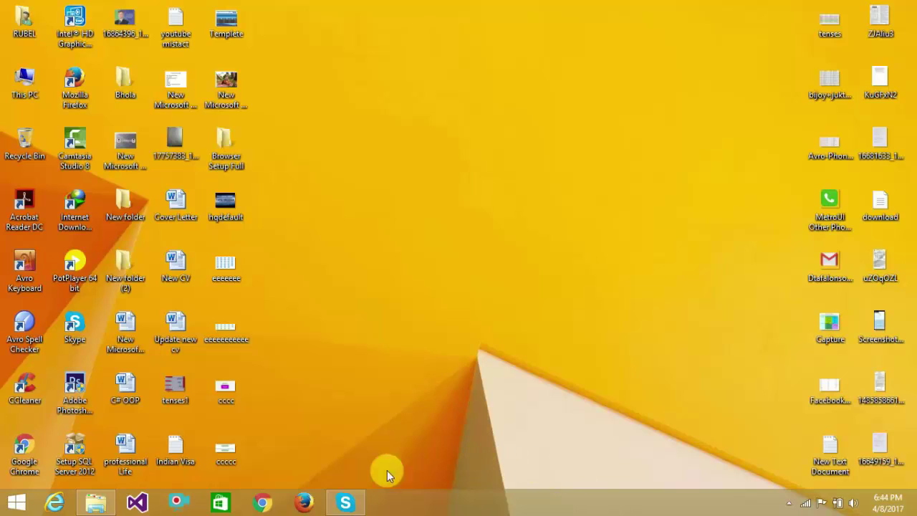
- Open TrafficHurricane+ from Chrome's Online AC bookmarks and go to its Register signup page
{"action": "left_click", "coordinate": [267, 503]}
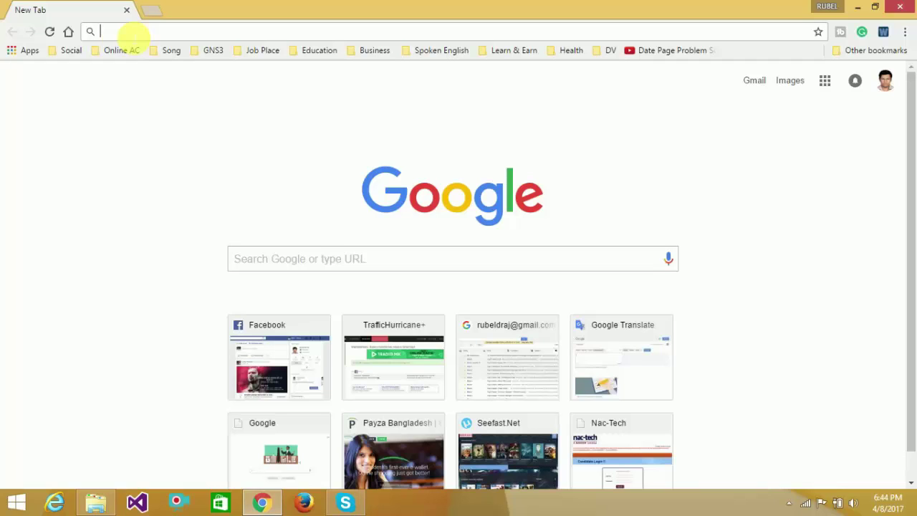
{"action": "left_click", "coordinate": [122, 51]}
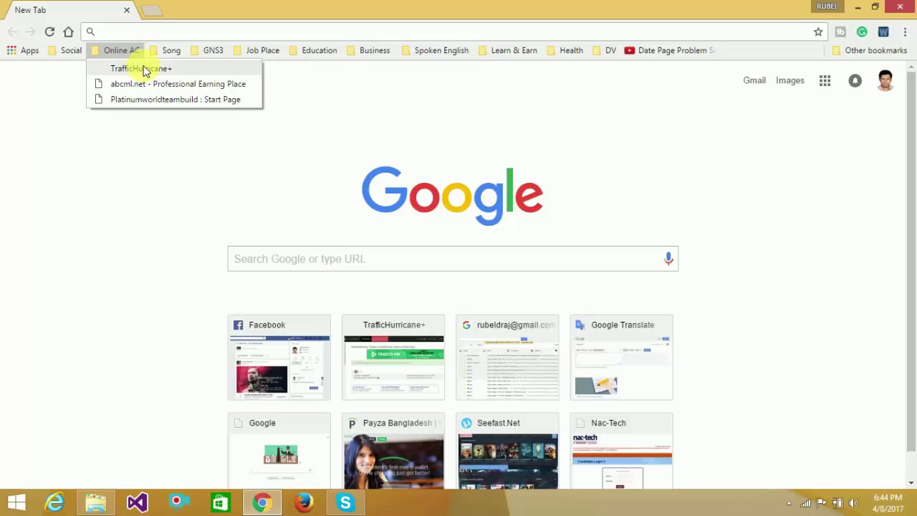
{"action": "left_click", "coordinate": [144, 68]}
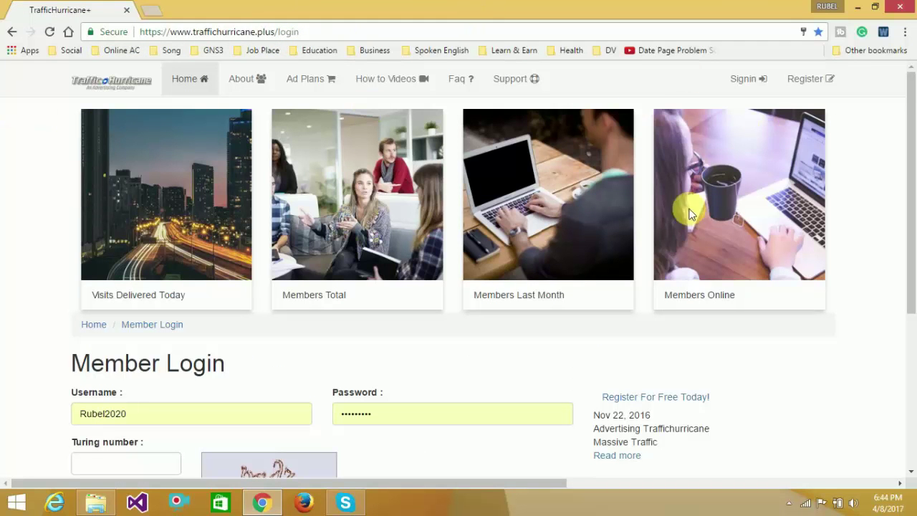
{"action": "left_click", "coordinate": [815, 84]}
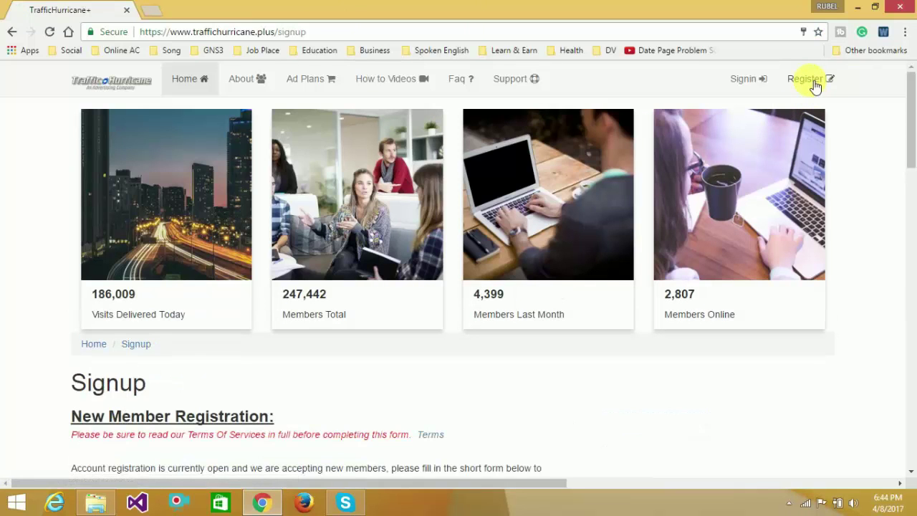
- Enter the member's first and last name under Personal Information
{"action": "scroll", "coordinate": [2, 294], "scroll_direction": "down", "scroll_amount": 3}
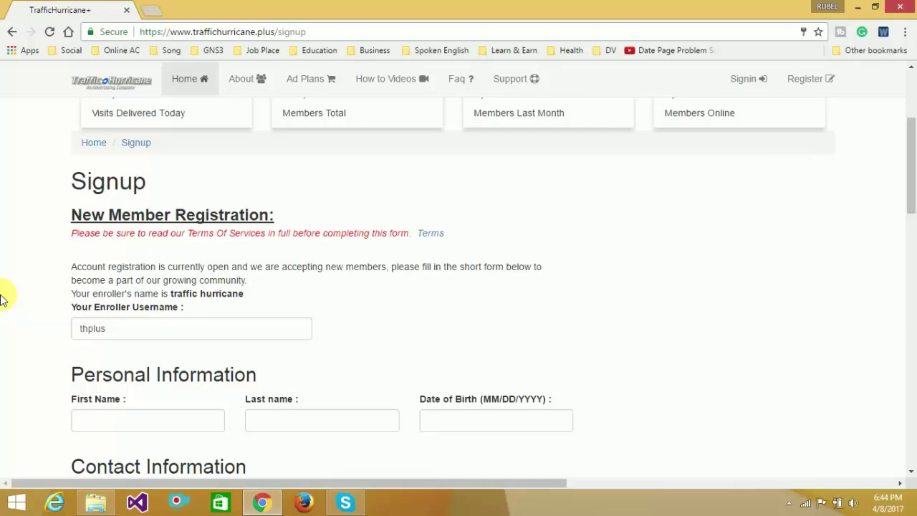
{"action": "scroll", "coordinate": [293, 317], "scroll_direction": "down", "scroll_amount": 1}
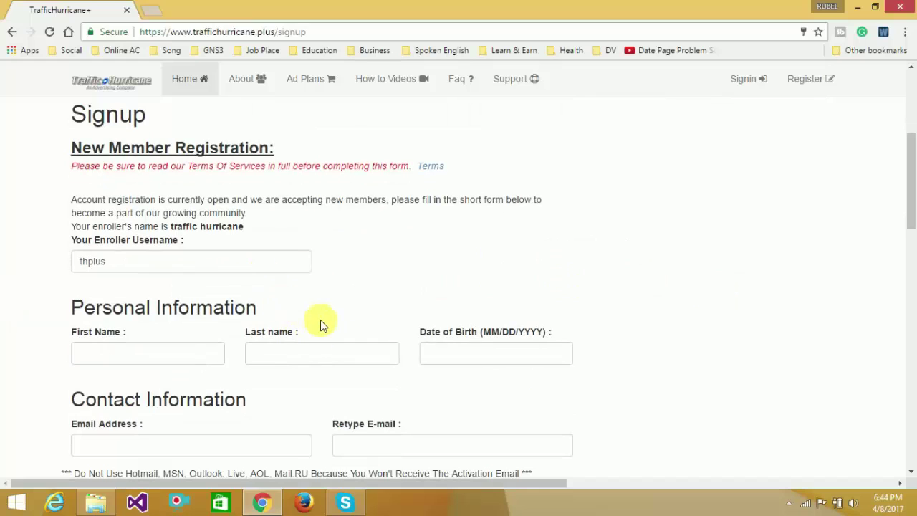
{"action": "left_click", "coordinate": [181, 354]}
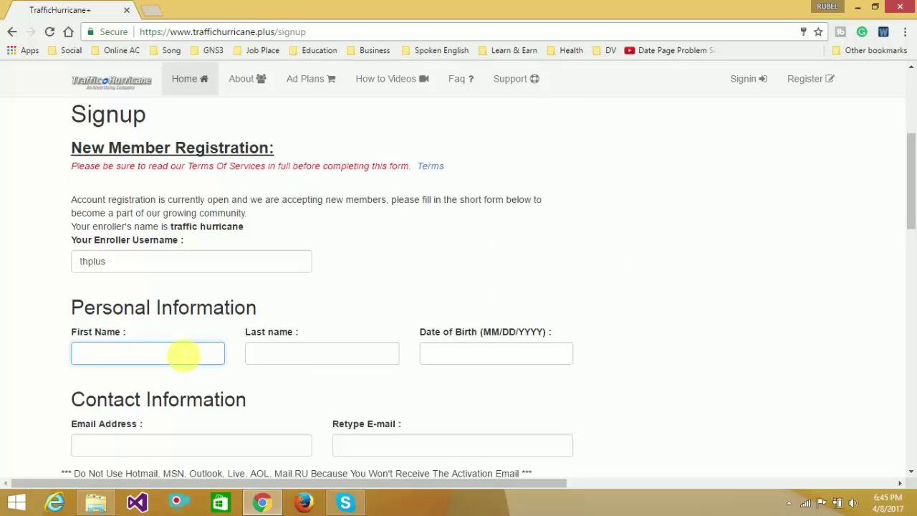
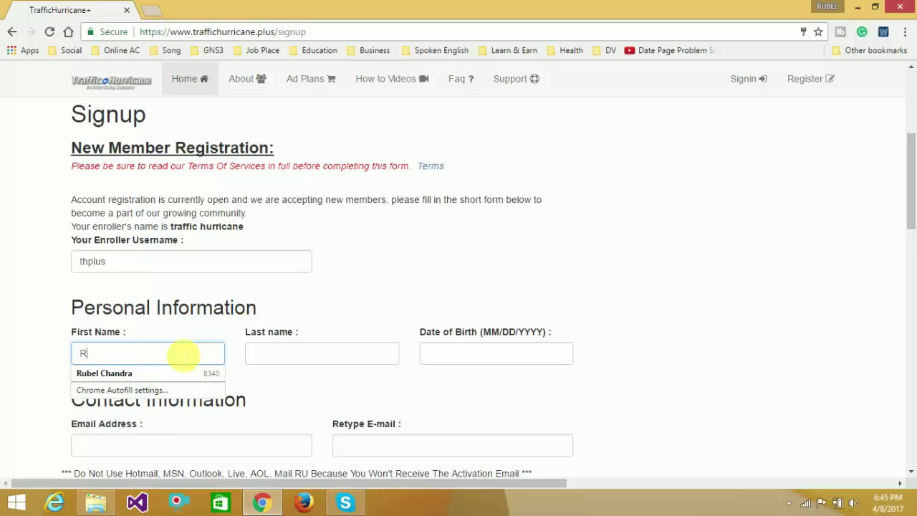
{"action": "left_click", "coordinate": [320, 360]}
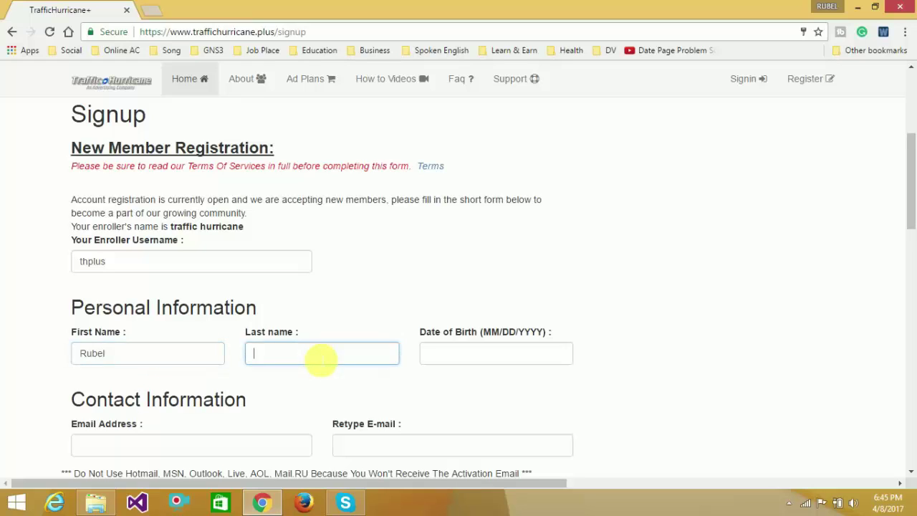
- Fill in the date of birth using Chrome's suggested full date
{"action": "left_click", "coordinate": [464, 366]}
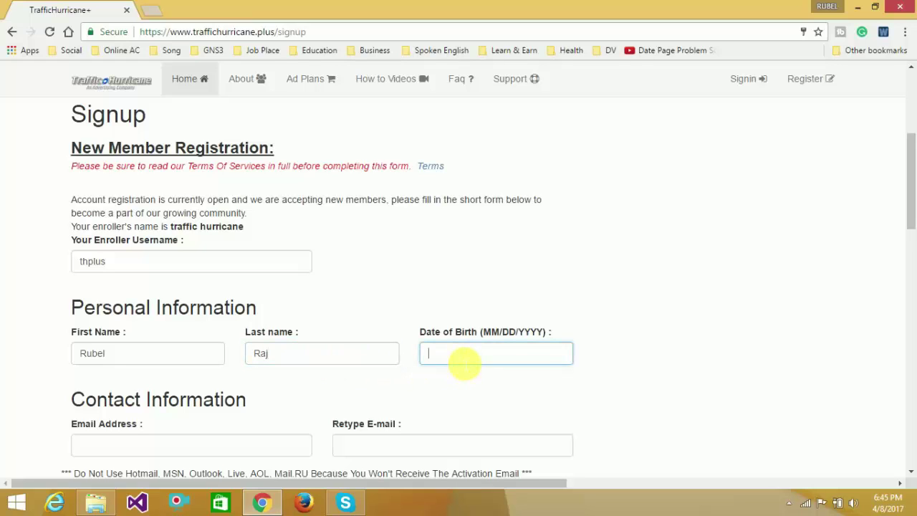
{"action": "type", "text": "10"}
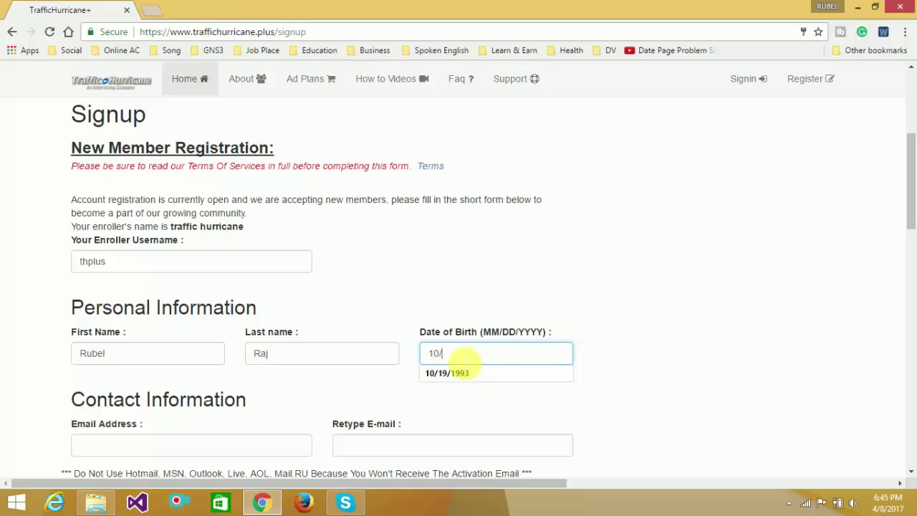
{"action": "type", "text": "/19"}
{"action": "left_click", "coordinate": [493, 371]}
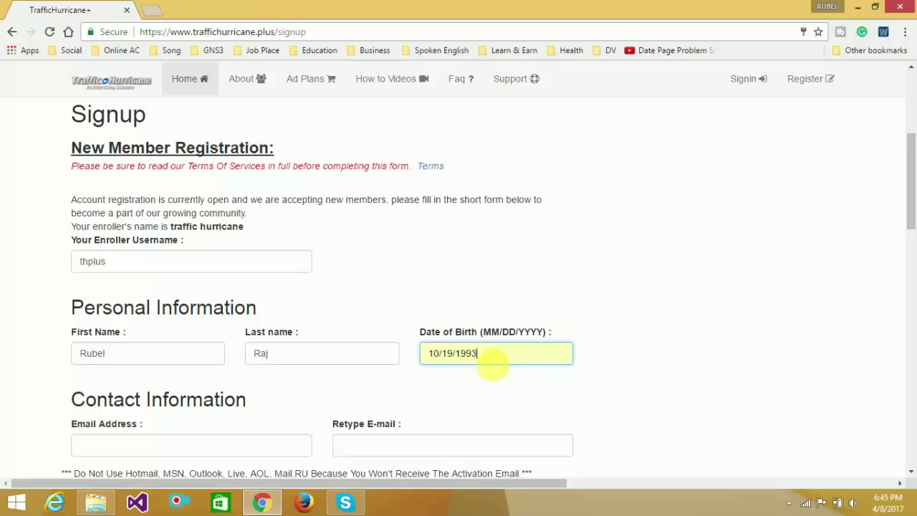
- Fill the Email and Retype E-mail fields with the saved e-mail address
{"action": "scroll", "coordinate": [301, 394], "scroll_direction": "down", "scroll_amount": 2}
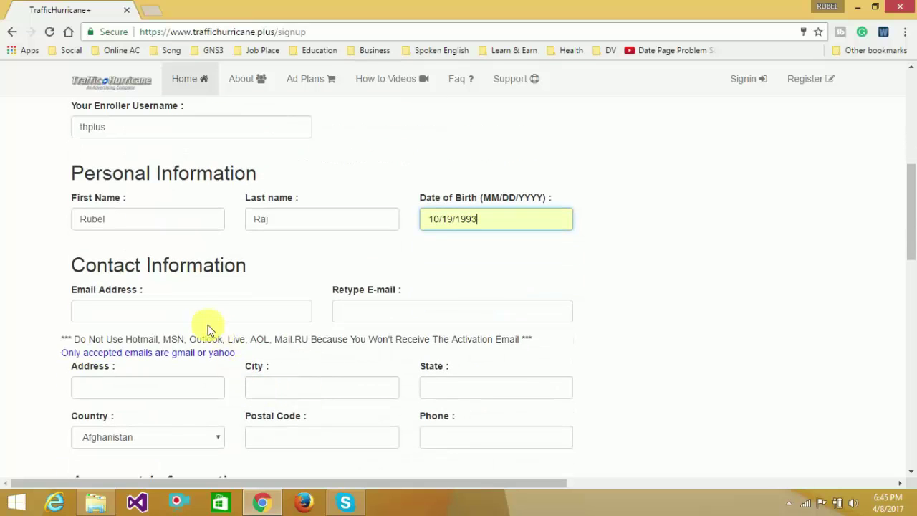
{"action": "left_click", "coordinate": [206, 315]}
{"action": "left_click", "coordinate": [205, 313]}
{"action": "left_click", "coordinate": [153, 328]}
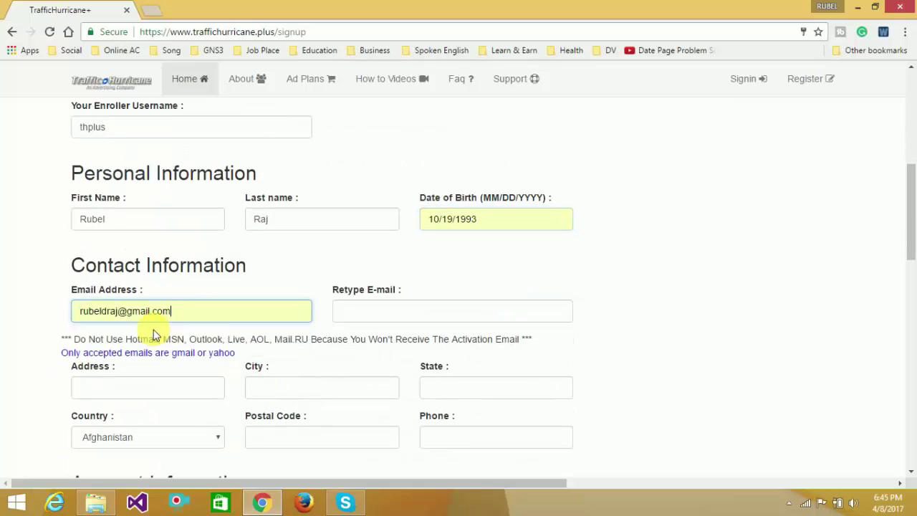
{"action": "left_click", "coordinate": [374, 319]}
{"action": "left_click", "coordinate": [381, 310]}
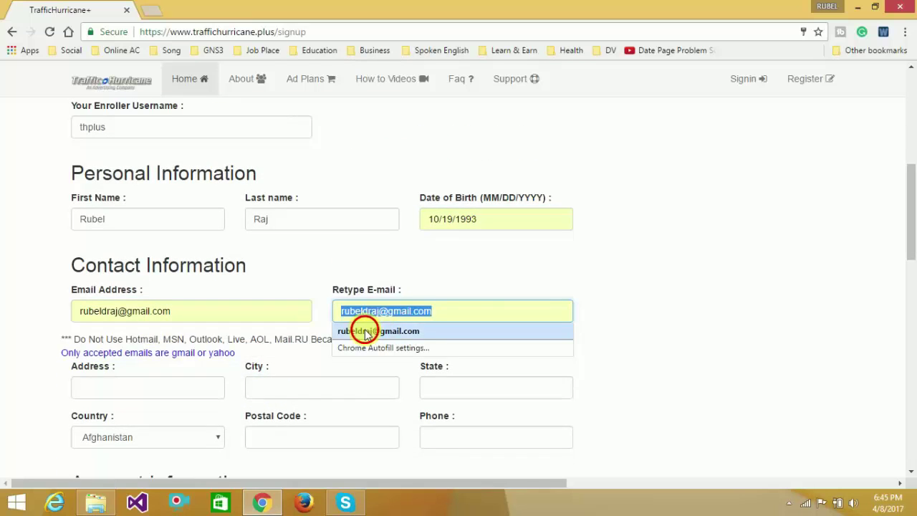
{"action": "left_click", "coordinate": [363, 329]}
- Autofill the street address, city and state from saved suggestions
{"action": "scroll", "coordinate": [401, 365], "scroll_direction": "down", "scroll_amount": 1}
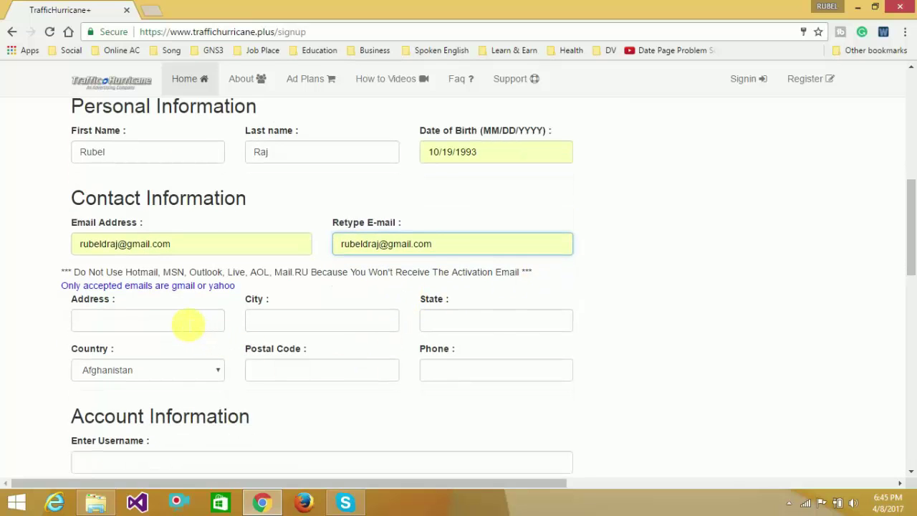
{"action": "left_click", "coordinate": [184, 326]}
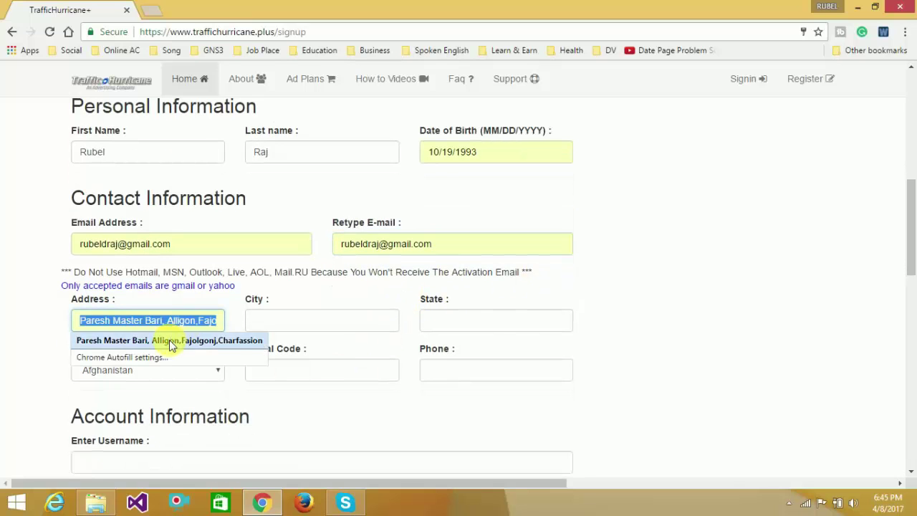
{"action": "left_click", "coordinate": [172, 341]}
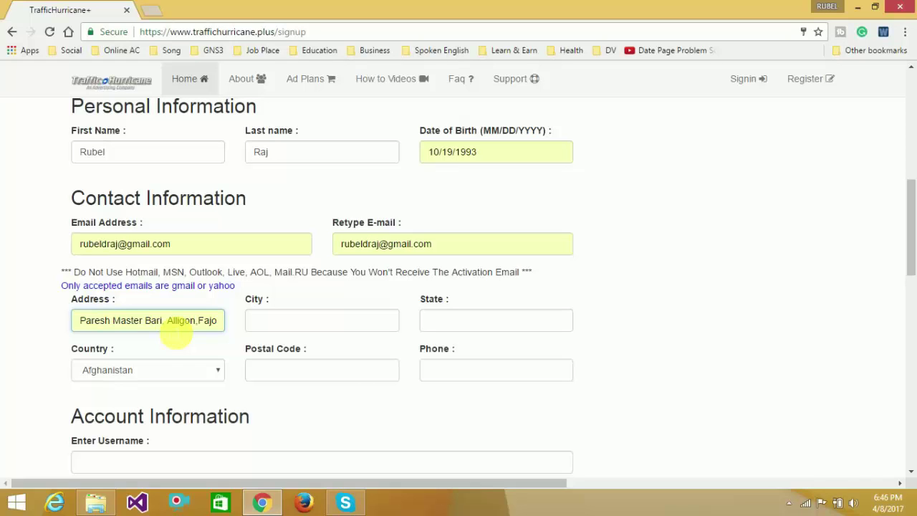
{"action": "left_click", "coordinate": [284, 324]}
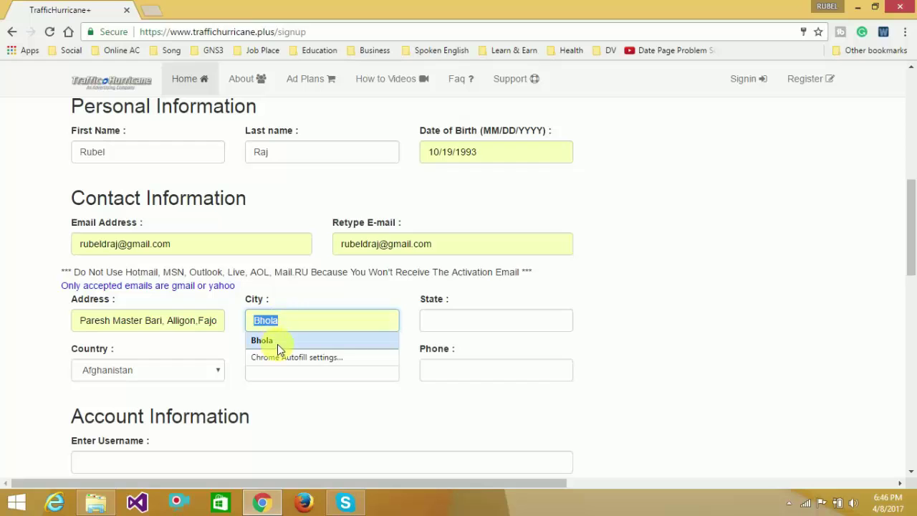
{"action": "left_click", "coordinate": [276, 343]}
{"action": "left_click", "coordinate": [448, 322]}
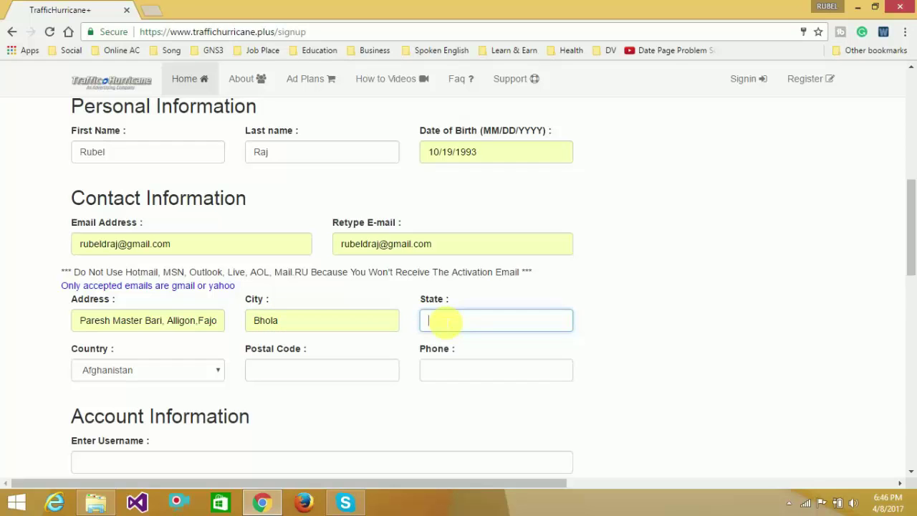
{"action": "left_click", "coordinate": [444, 322]}
{"action": "left_click", "coordinate": [436, 339]}
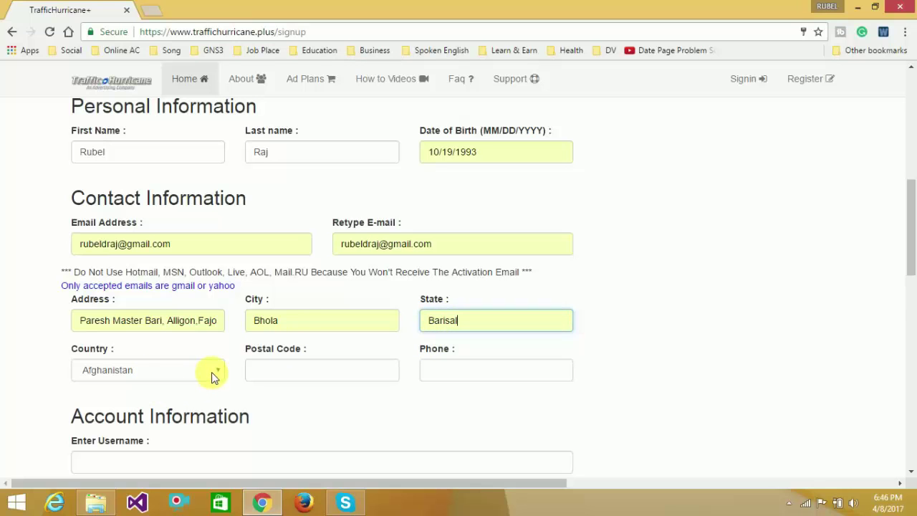
- Choose Bangladesh as the country and autofill the postal code
{"action": "left_click", "coordinate": [212, 373]}
{"action": "left_click", "coordinate": [188, 340]}
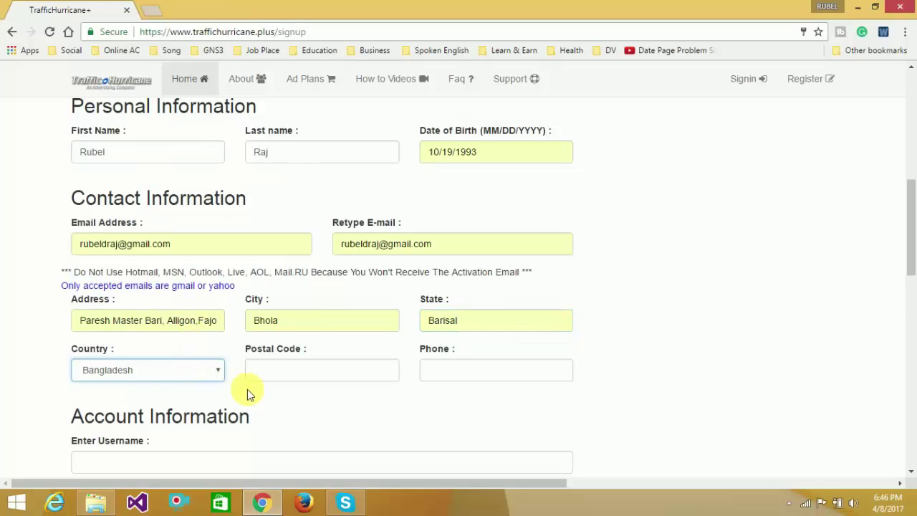
{"action": "left_click", "coordinate": [286, 373]}
{"action": "left_click", "coordinate": [280, 389]}
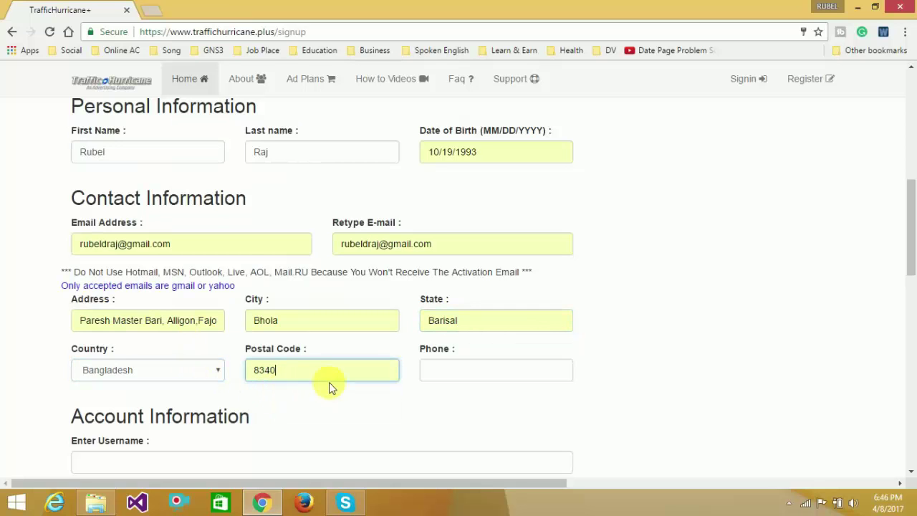
{"action": "left_click", "coordinate": [454, 371]}
- Autofill the phone number and the account username
{"action": "left_click", "coordinate": [448, 389]}
{"action": "scroll", "coordinate": [286, 322], "scroll_direction": "down", "scroll_amount": 3}
{"action": "left_click", "coordinate": [143, 260]}
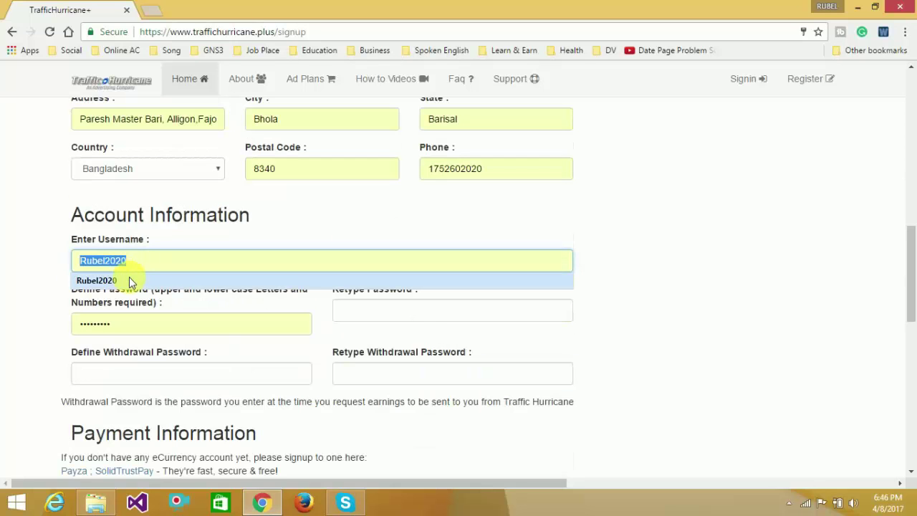
{"action": "left_click", "coordinate": [190, 278]}
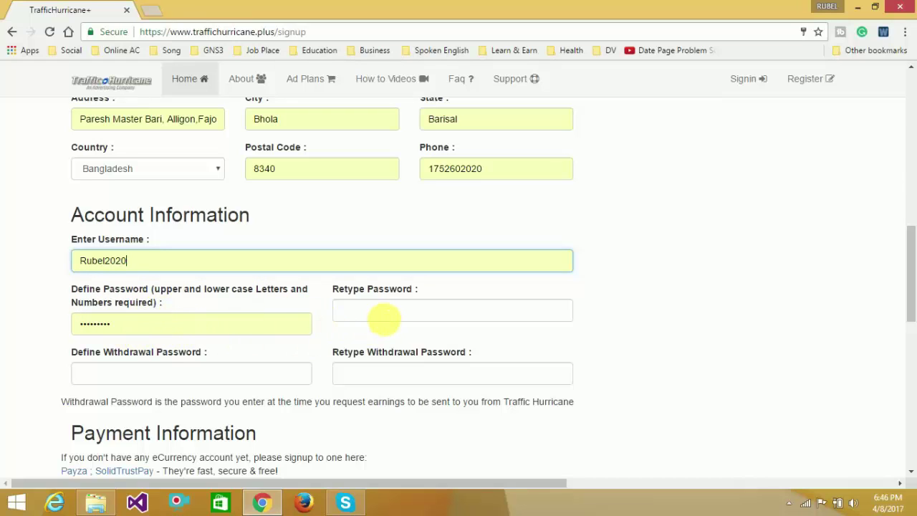
- Retype the account password in the Retype Password field
{"action": "left_click", "coordinate": [385, 311]}
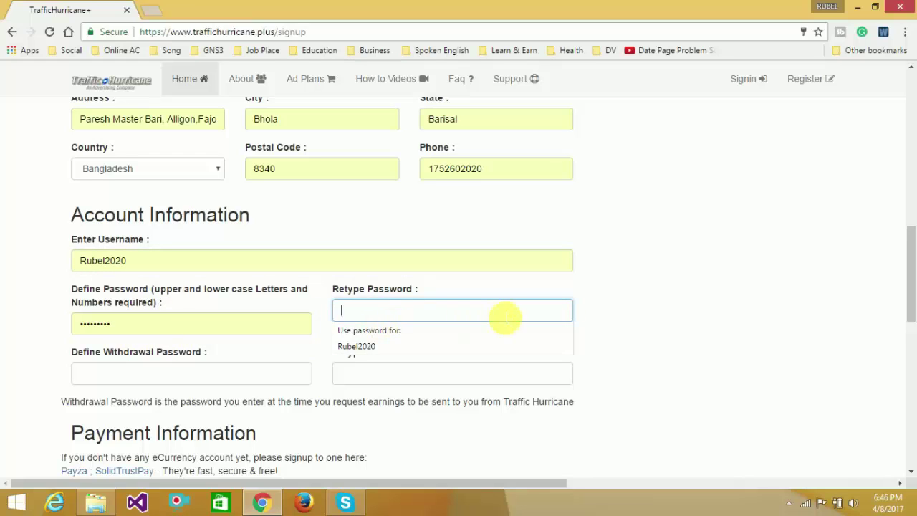
{"action": "left_click", "coordinate": [677, 330]}
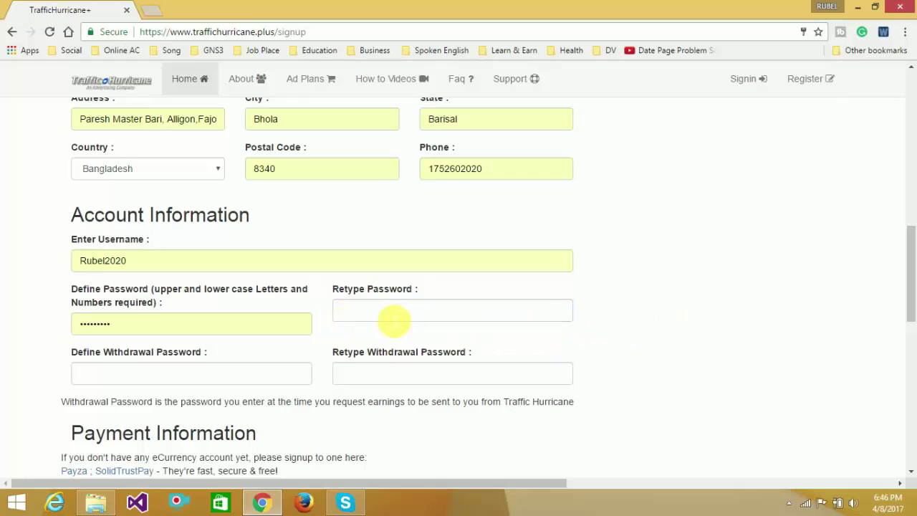
{"action": "left_click", "coordinate": [379, 315]}
{"action": "scroll", "coordinate": [682, 322], "scroll_direction": "down", "scroll_amount": 1}
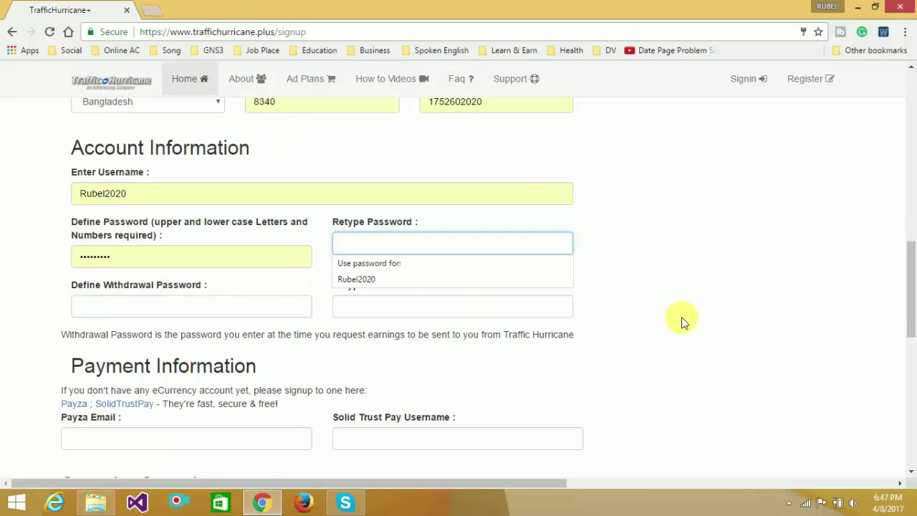
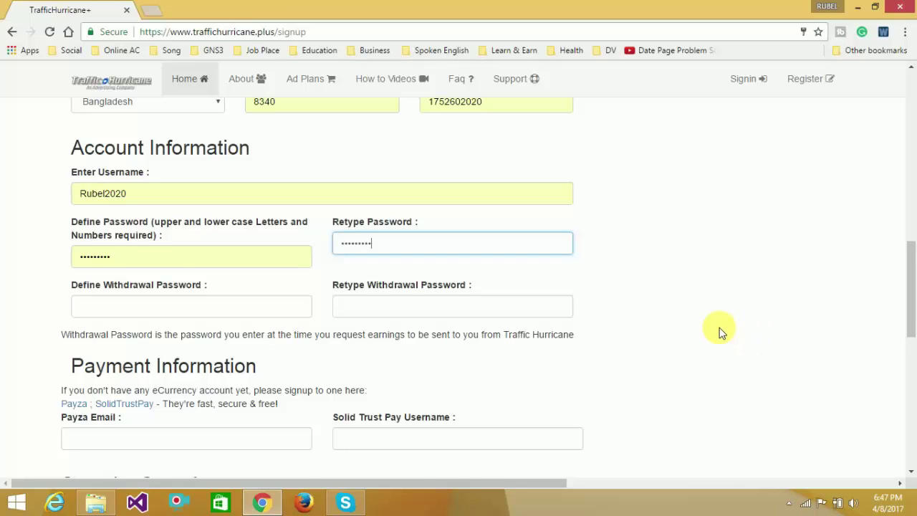
- Enter the same withdrawal password in Define and Retype Withdrawal Password
{"action": "scroll", "coordinate": [720, 332], "scroll_direction": "down", "scroll_amount": 1}
{"action": "left_click", "coordinate": [242, 246]}
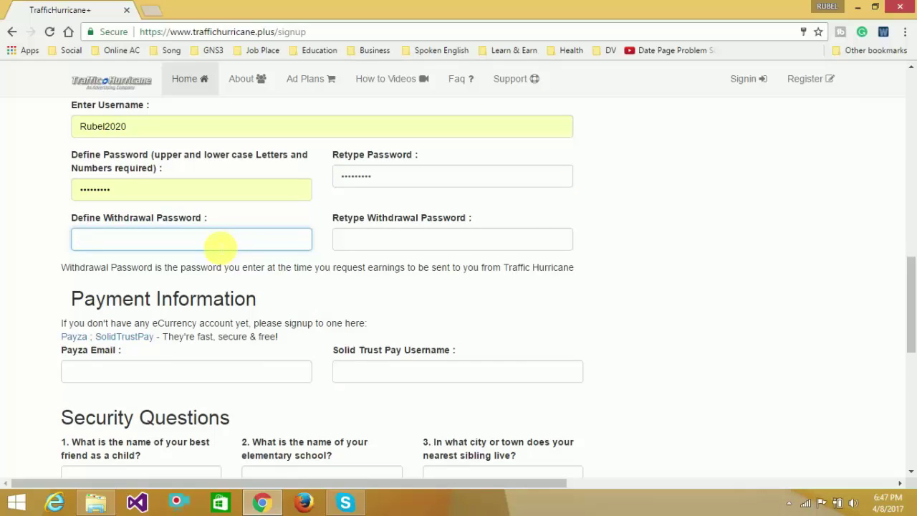
{"action": "left_click", "coordinate": [367, 246]}
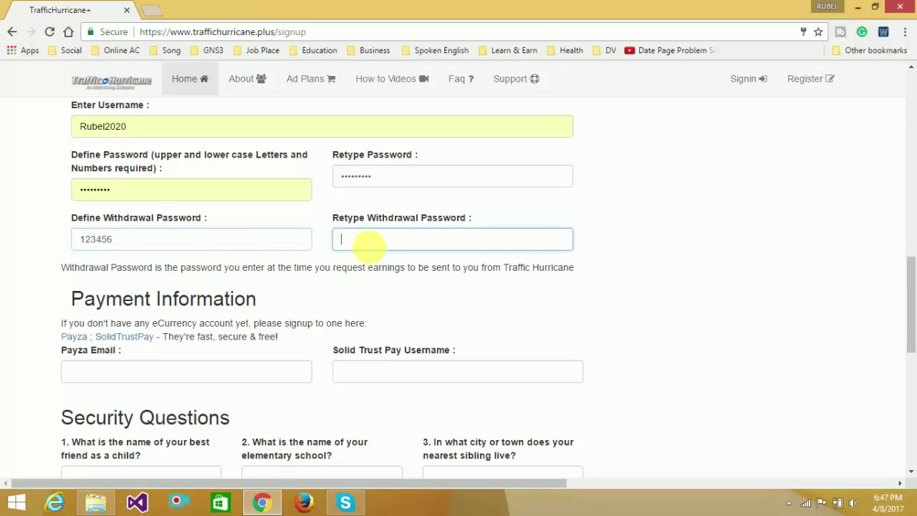
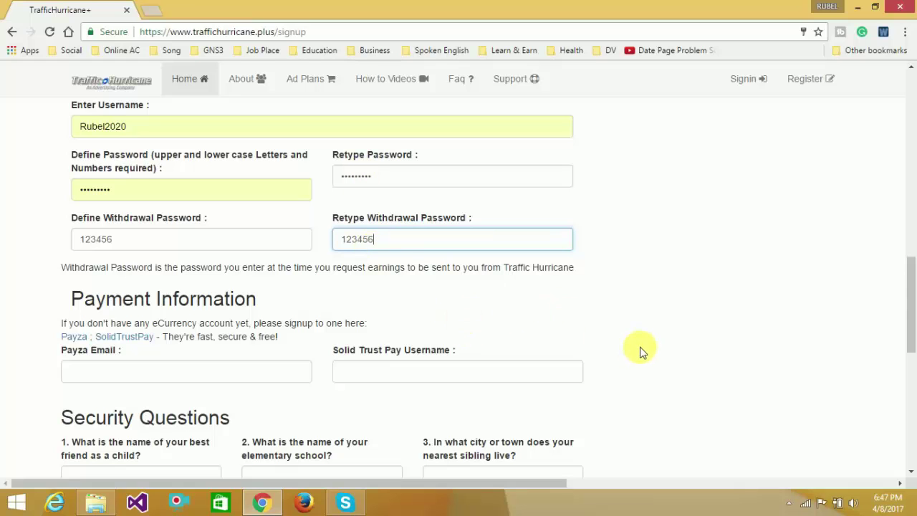
{"action": "left_click", "coordinate": [189, 378]}
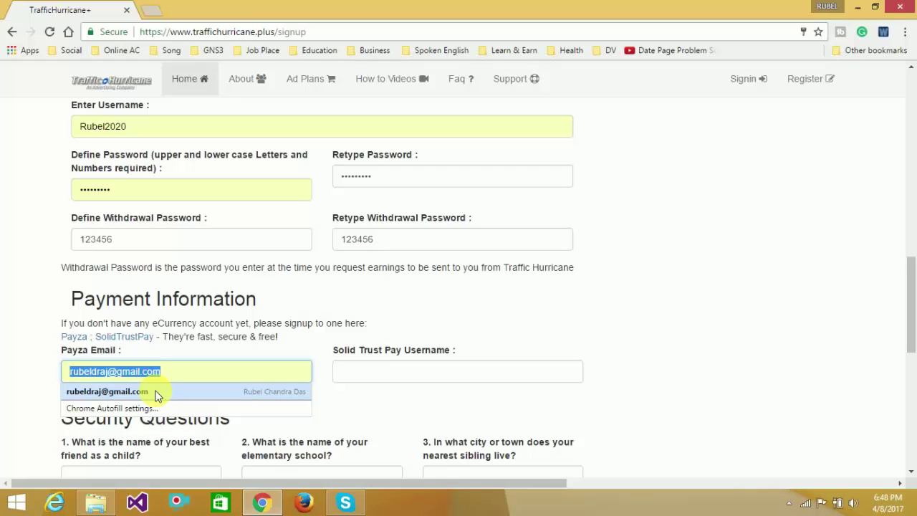
- Autofill the Payza e-mail and copy the account username
{"action": "left_click", "coordinate": [156, 393]}
{"action": "left_click", "coordinate": [377, 381]}
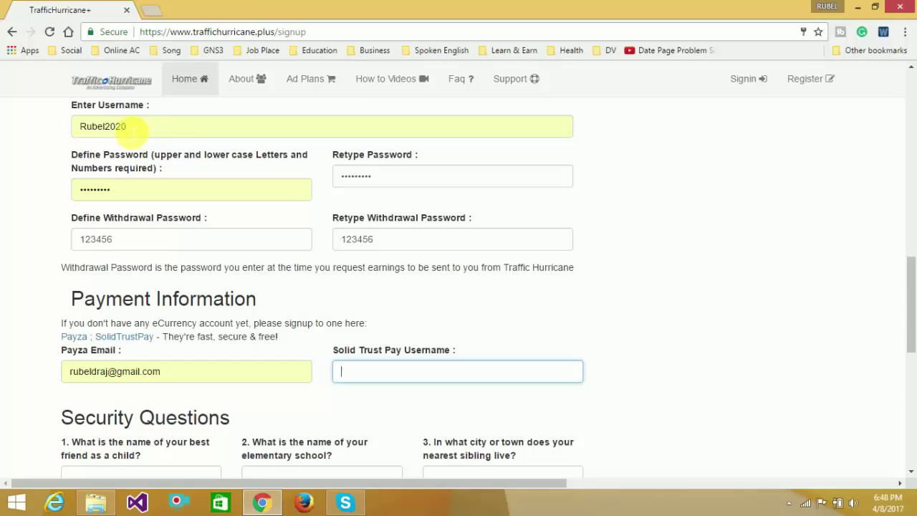
{"action": "double_click", "coordinate": [136, 128]}
{"action": "left_click", "coordinate": [166, 127]}
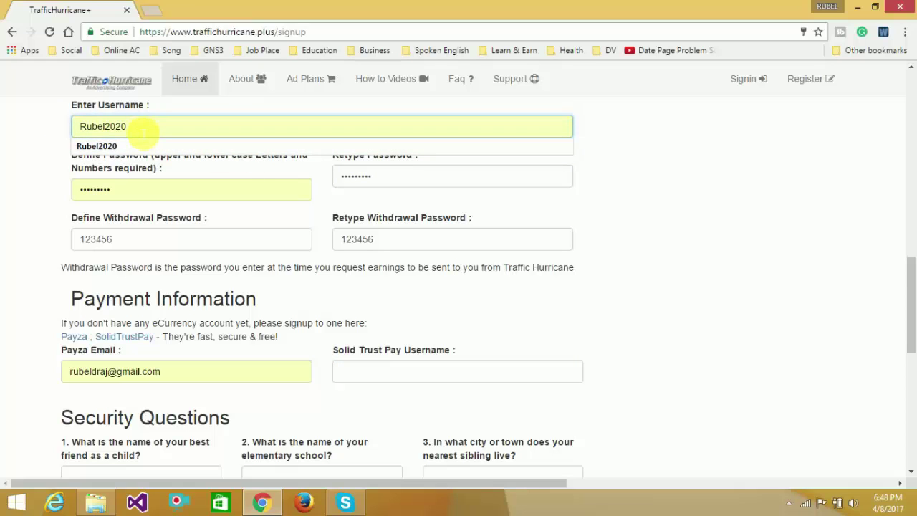
{"action": "double_click", "coordinate": [118, 126]}
{"action": "key", "text": "ctrl+c"}
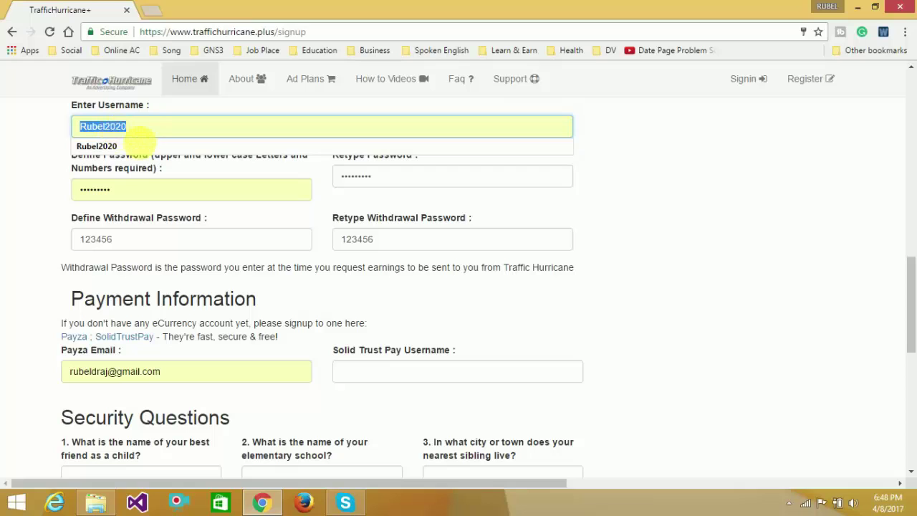
- Paste the copied username into the Solid Trust Pay Username field
{"action": "left_click", "coordinate": [384, 372]}
{"action": "key", "text": "ctrl+v"}
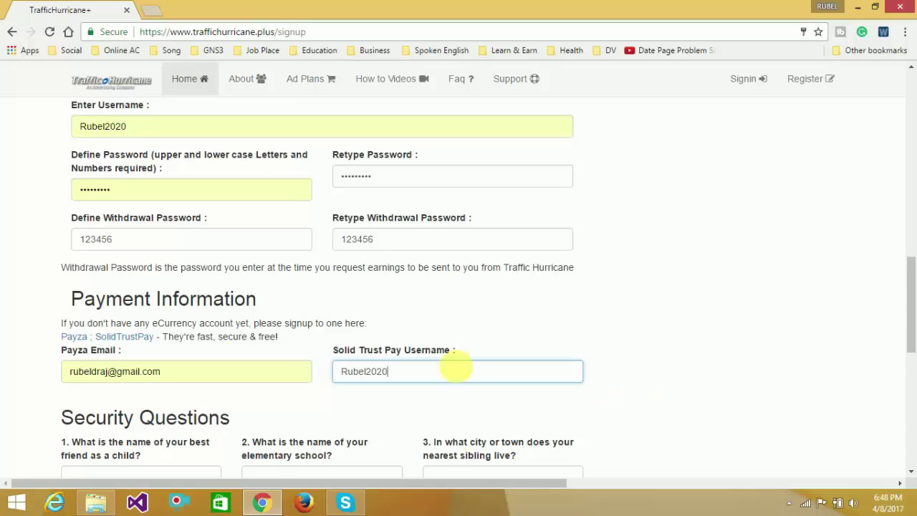
{"action": "left_click_drag", "start_coordinate": [403, 372], "coordinate": [327, 370]}
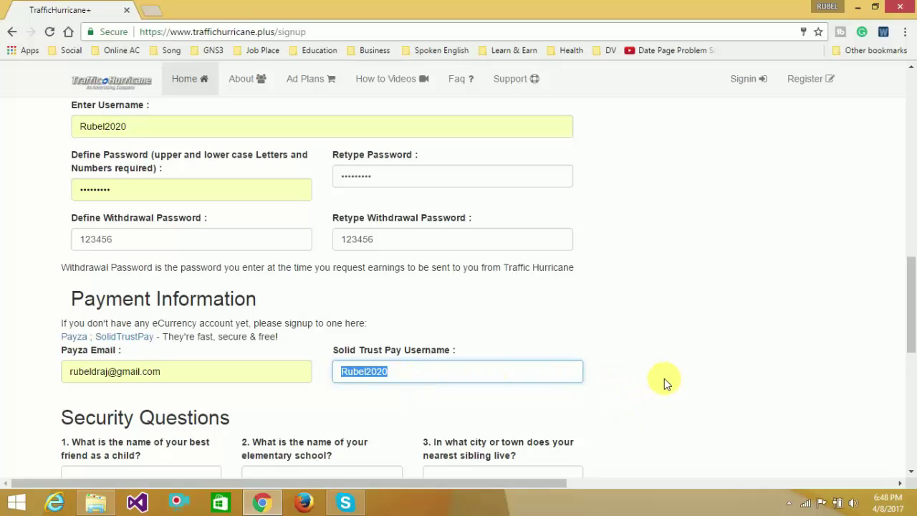
{"action": "scroll", "coordinate": [666, 380], "scroll_direction": "down", "scroll_amount": 1}
{"action": "scroll", "coordinate": [668, 382], "scroll_direction": "down", "scroll_amount": 1}
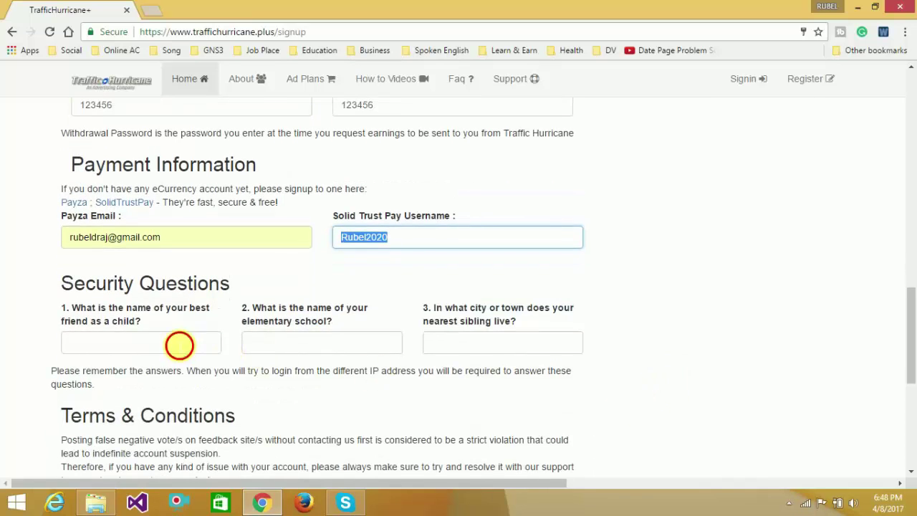
{"action": "left_click", "coordinate": [180, 344]}
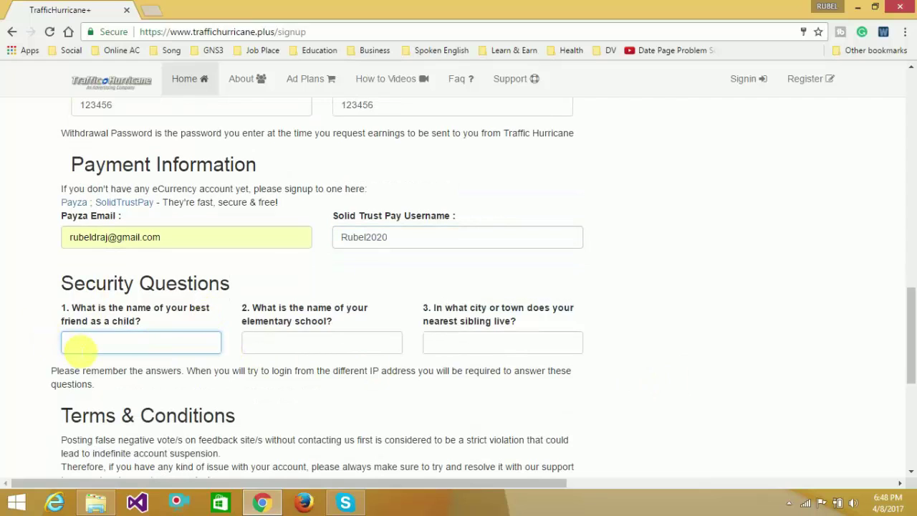
- Answer the three security questions, including elementary school and sibling city
{"action": "left_click", "coordinate": [299, 349]}
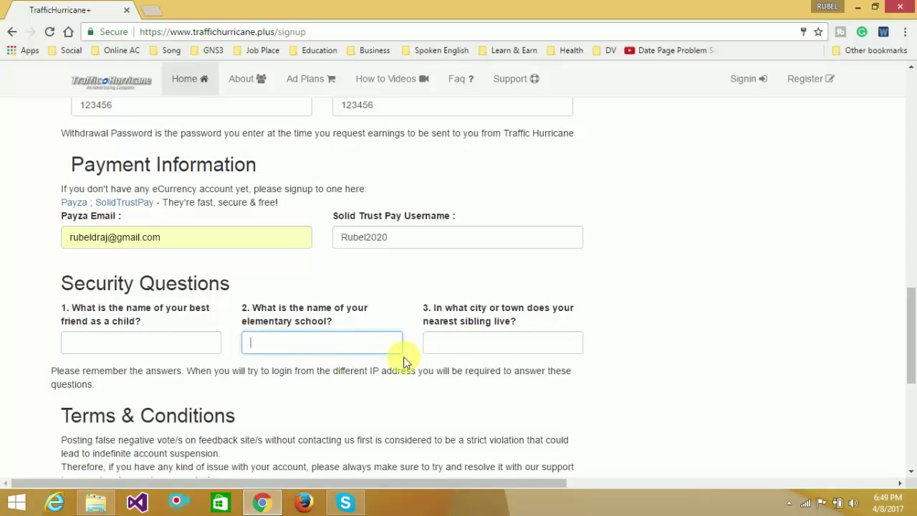
{"action": "left_click", "coordinate": [478, 348]}
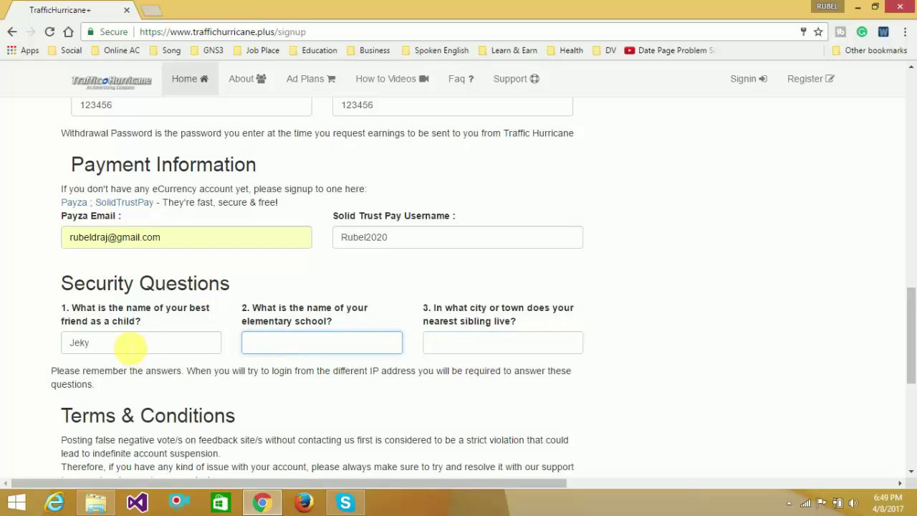
{"action": "left_click_drag", "start_coordinate": [106, 346], "coordinate": [43, 338]}
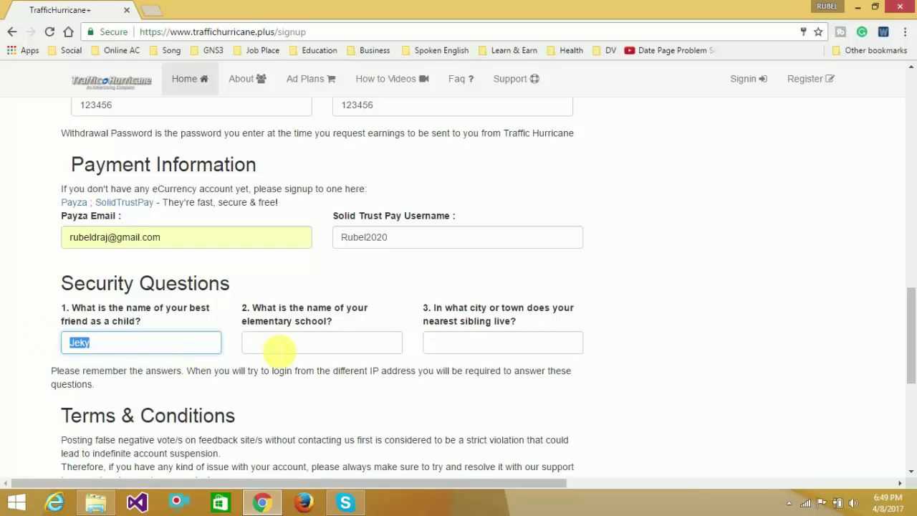
{"action": "left_click", "coordinate": [280, 346]}
{"action": "left_click", "coordinate": [444, 346]}
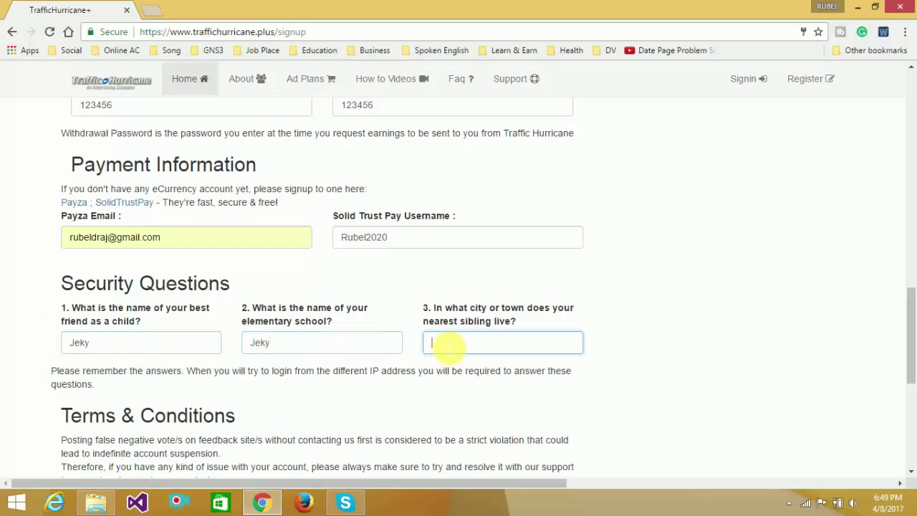
- Agree to the Terms & Conditions and enter the Turing number from the image
{"action": "scroll", "coordinate": [502, 372], "scroll_direction": "down", "scroll_amount": 3}
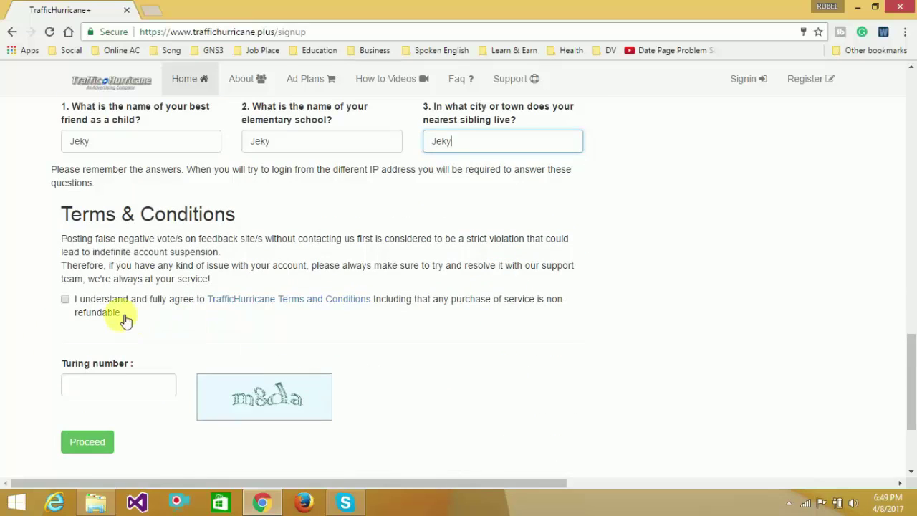
{"action": "left_click", "coordinate": [65, 301]}
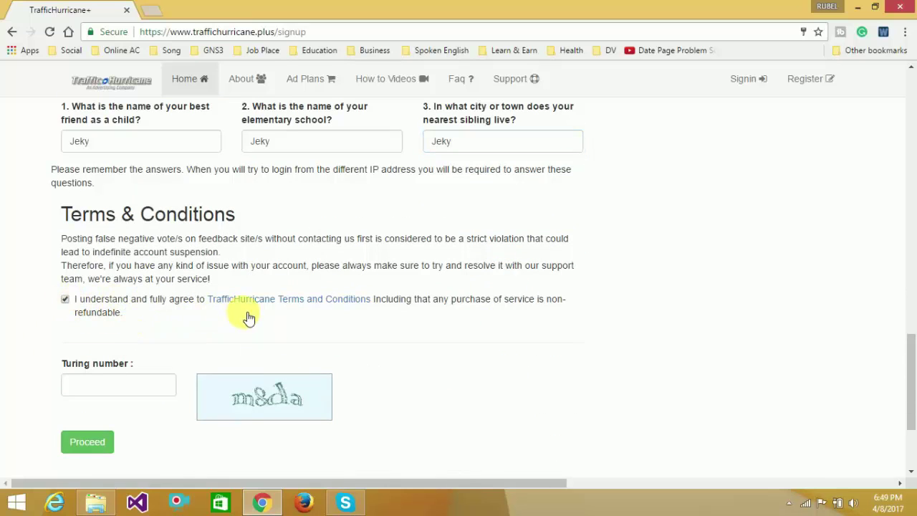
{"action": "left_click", "coordinate": [97, 387]}
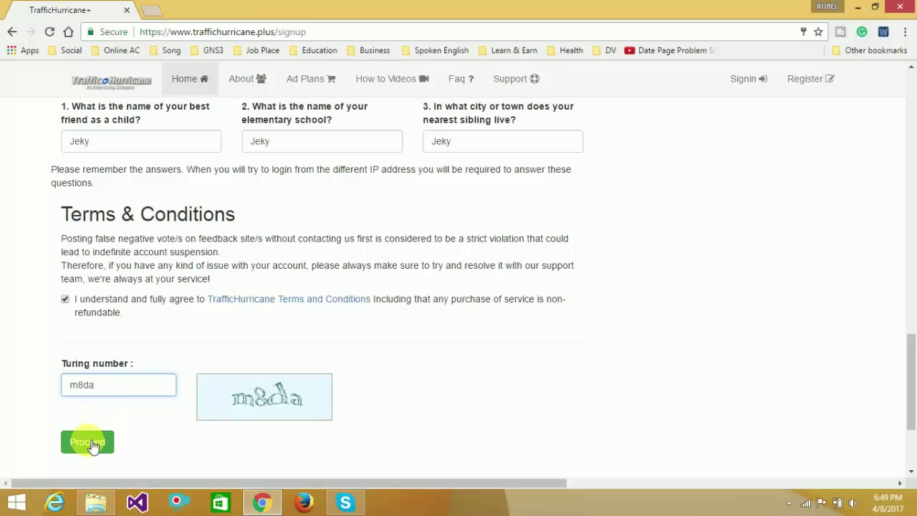
{"action": "scroll", "coordinate": [17, 395], "scroll_direction": "down", "scroll_amount": 2}
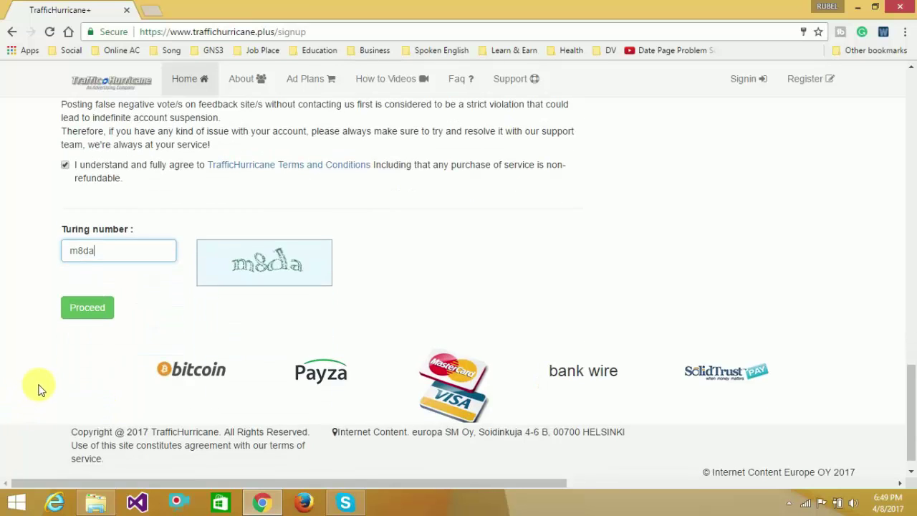
{"action": "scroll", "coordinate": [56, 367], "scroll_direction": "down", "scroll_amount": 1}
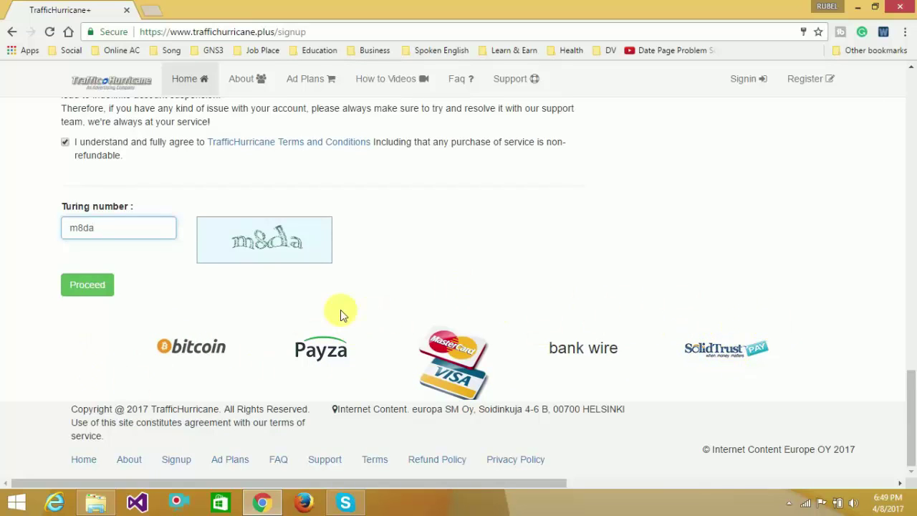
{"action": "scroll", "coordinate": [444, 311], "scroll_direction": "up", "scroll_amount": 1}
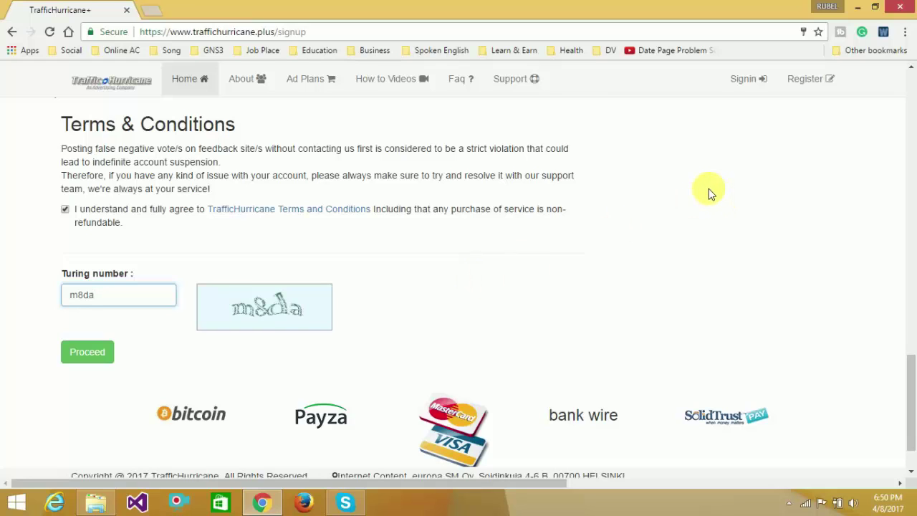
- Sign in to the member account with the autofilled credentials and Turing number
{"action": "left_click", "coordinate": [743, 80]}
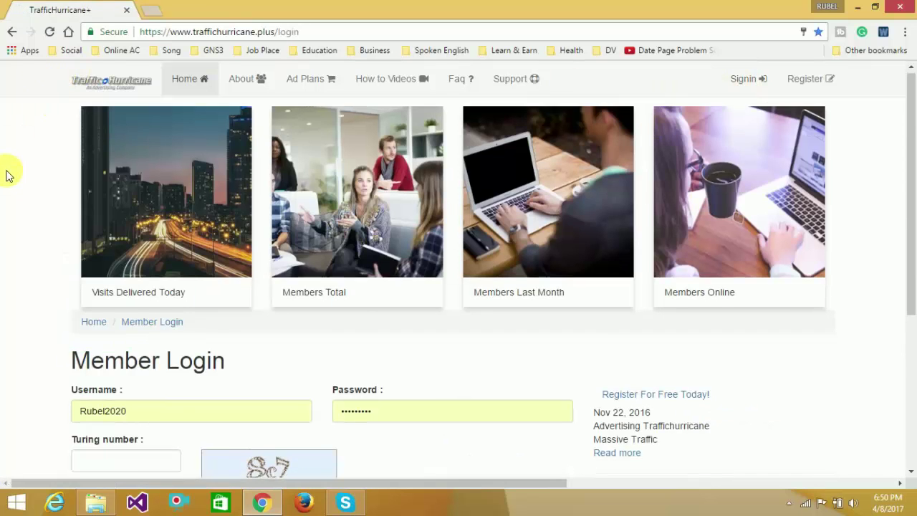
{"action": "scroll", "coordinate": [7, 172], "scroll_direction": "down", "scroll_amount": 4}
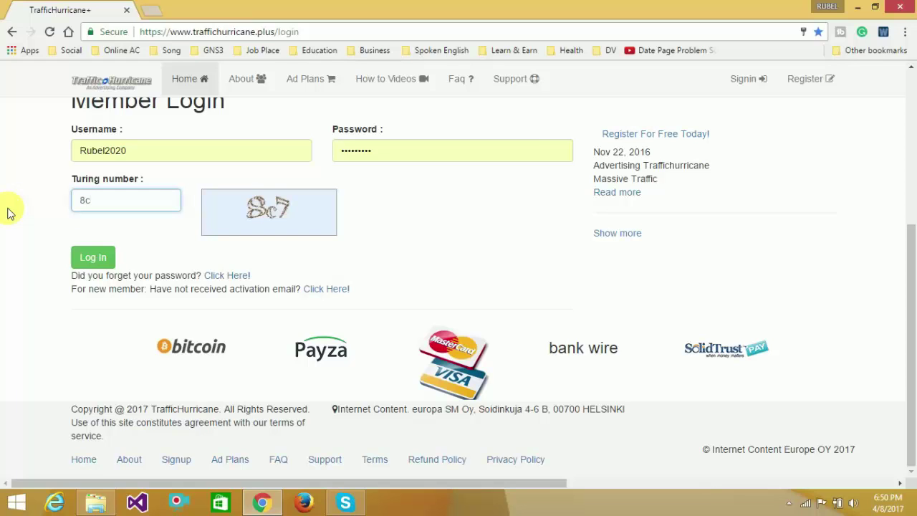
{"action": "left_click", "coordinate": [74, 251]}
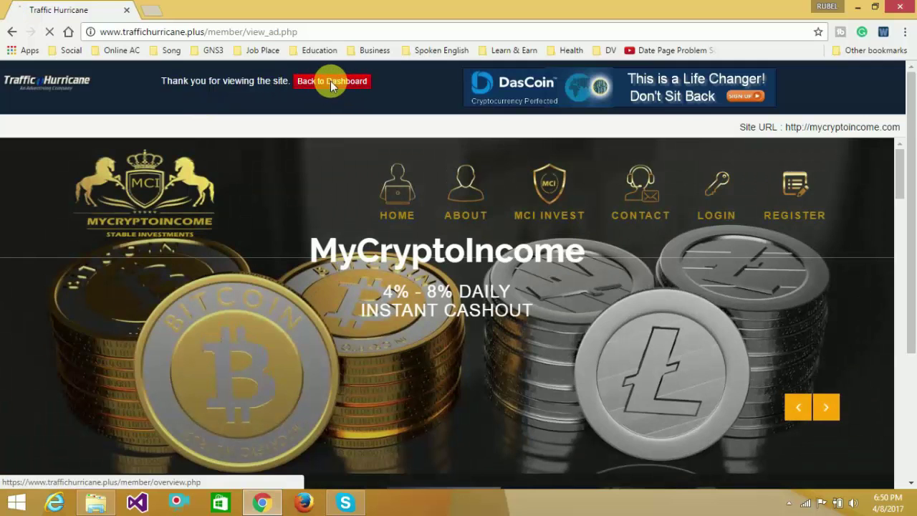
{"action": "left_click", "coordinate": [332, 83]}
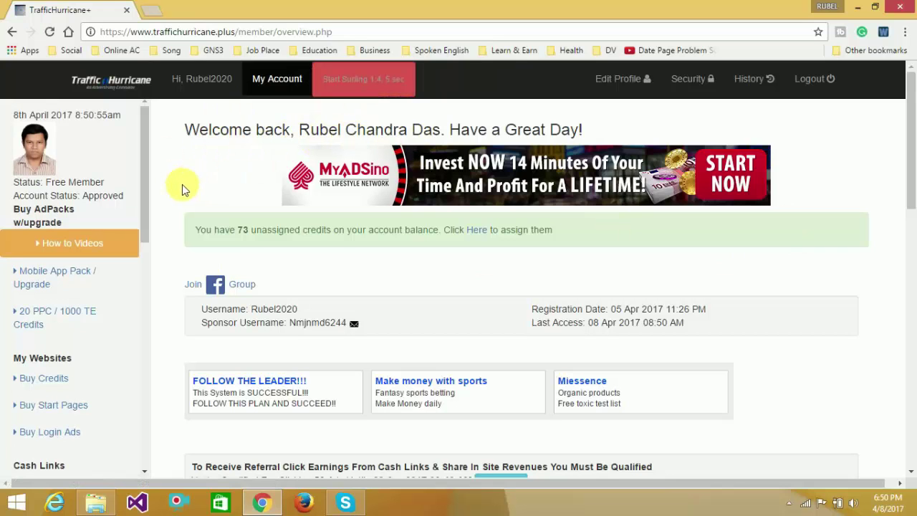
{"action": "scroll", "coordinate": [231, 180], "scroll_direction": "down", "scroll_amount": 5}
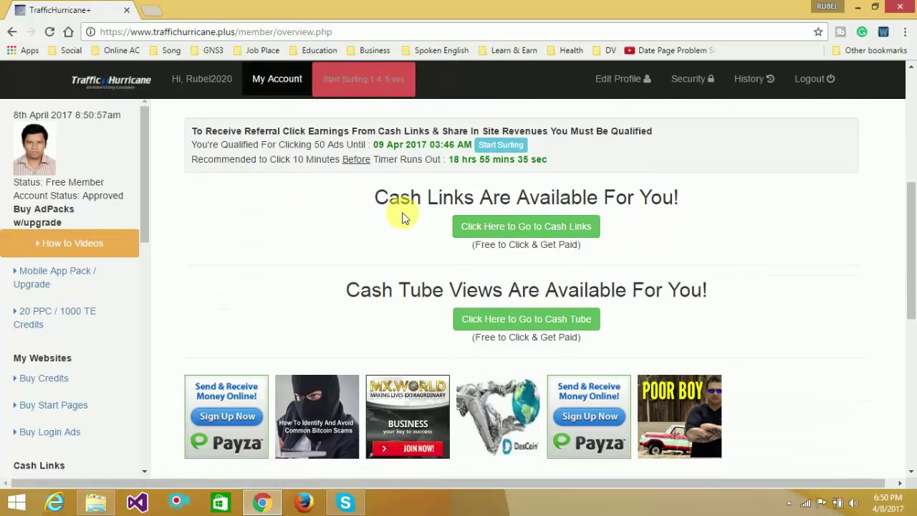
{"action": "scroll", "coordinate": [342, 227], "scroll_direction": "up", "scroll_amount": 2}
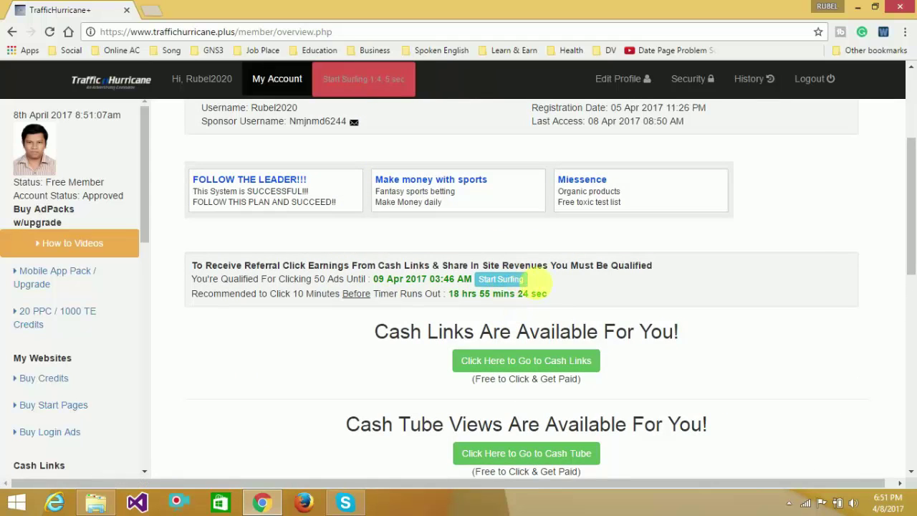
{"action": "scroll", "coordinate": [272, 136], "scroll_direction": "up", "scroll_amount": 3}
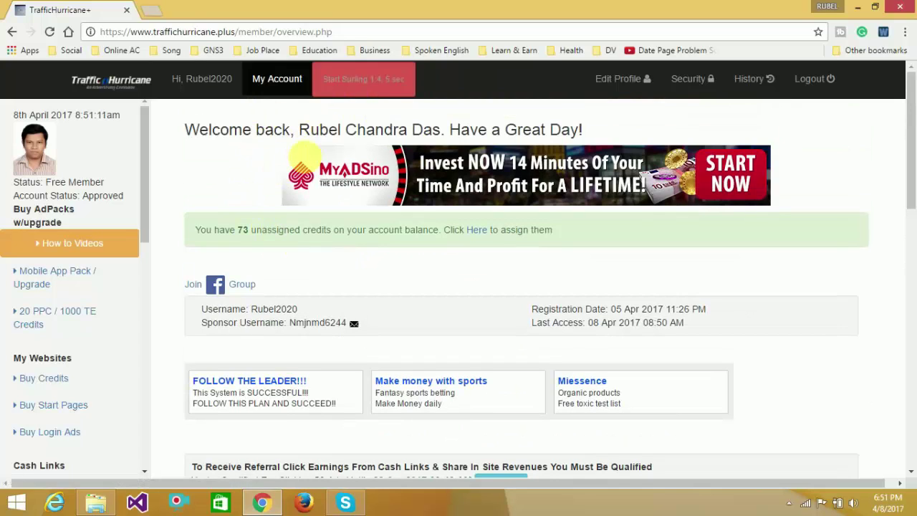
{"action": "scroll", "coordinate": [504, 298], "scroll_direction": "down", "scroll_amount": 2}
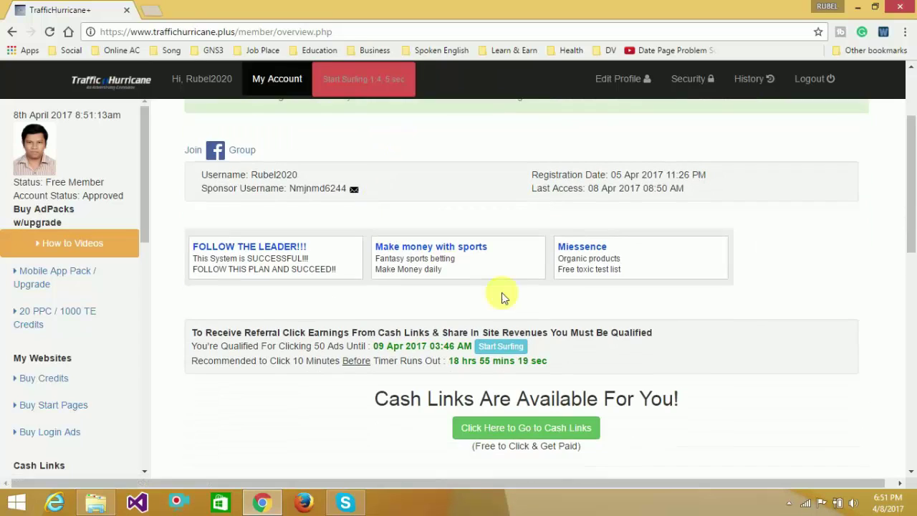
- Surf the Payza ad, pick the matching code button to credit it, and return to the account
{"action": "left_click", "coordinate": [513, 353]}
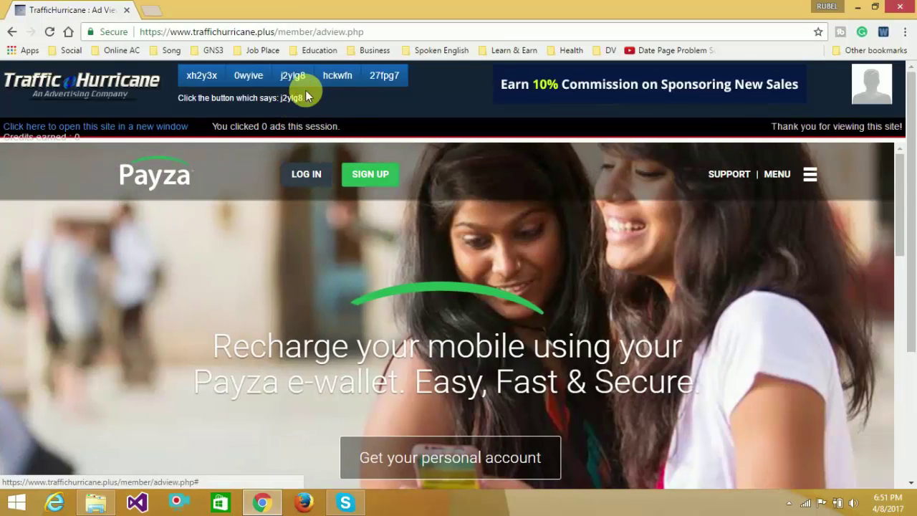
{"action": "left_click", "coordinate": [299, 78]}
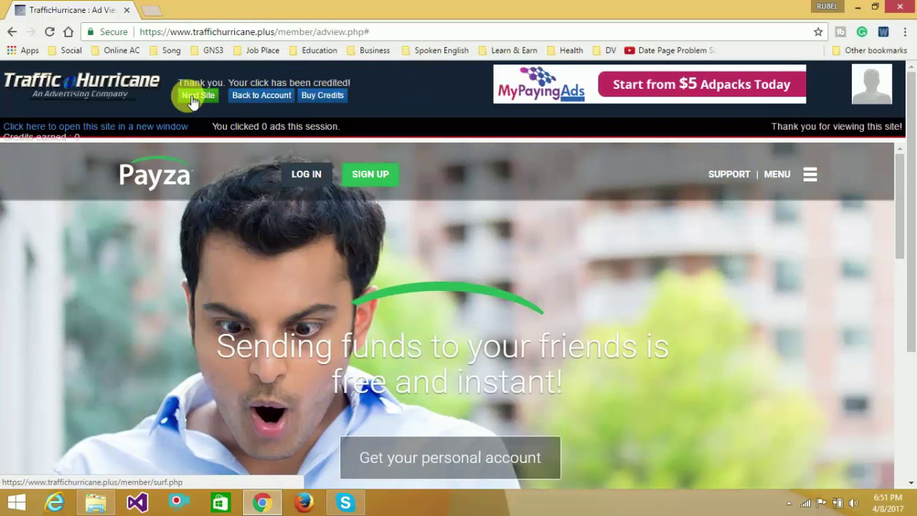
{"action": "left_click", "coordinate": [262, 95]}
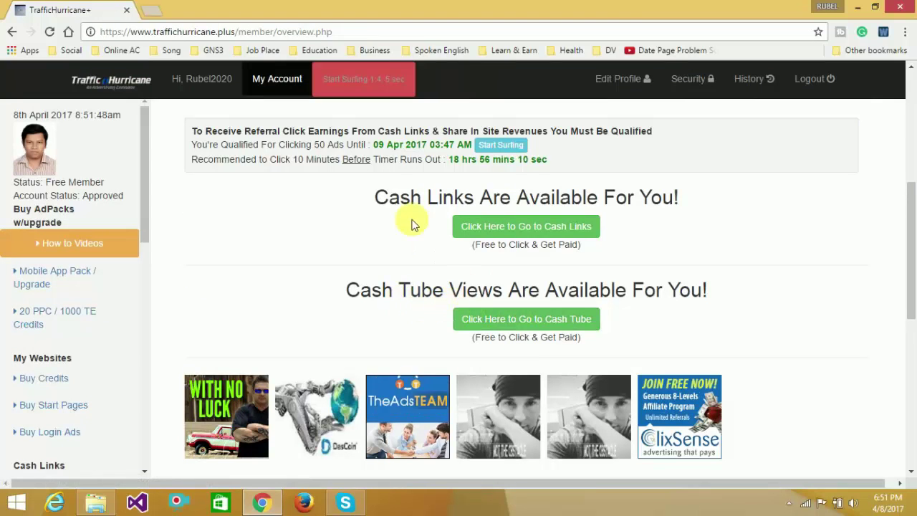
- Claim the $0.001 Moon Bitcoin cash link, enter the captcha to credit it, and return to the dashboard
{"action": "left_click", "coordinate": [517, 226]}
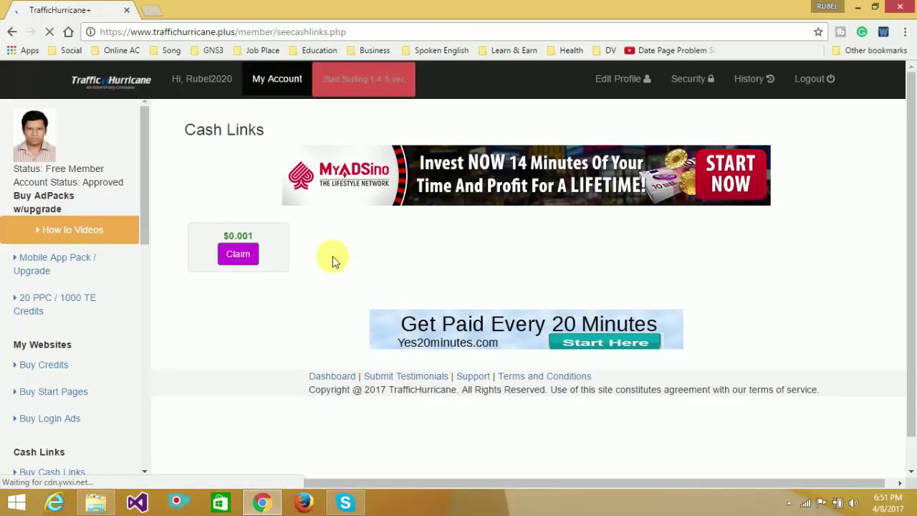
{"action": "left_click", "coordinate": [247, 257]}
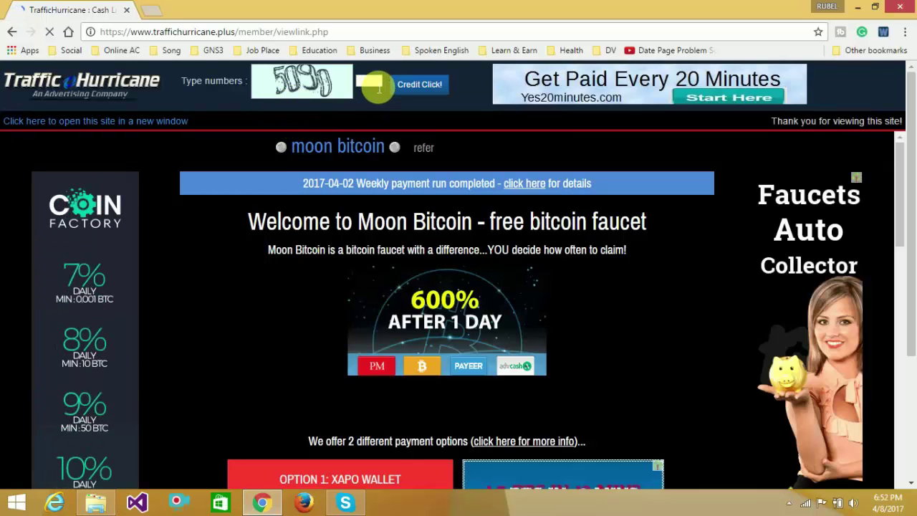
{"action": "left_click", "coordinate": [379, 85]}
{"action": "type", "text": "5"}
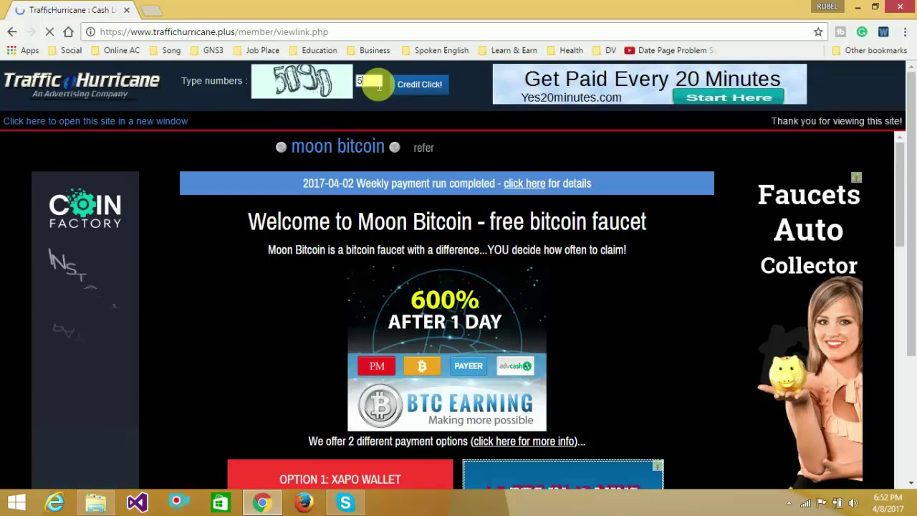
{"action": "type", "text": "090"}
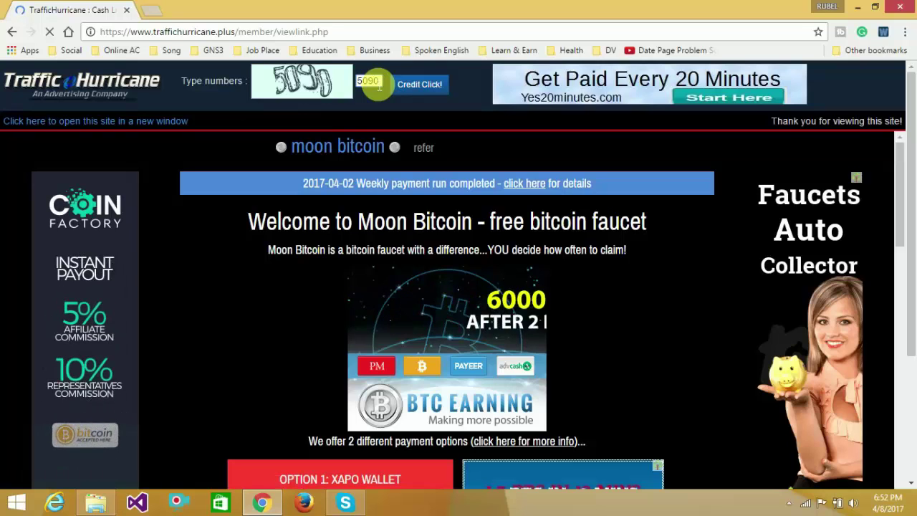
{"action": "left_click", "coordinate": [412, 84]}
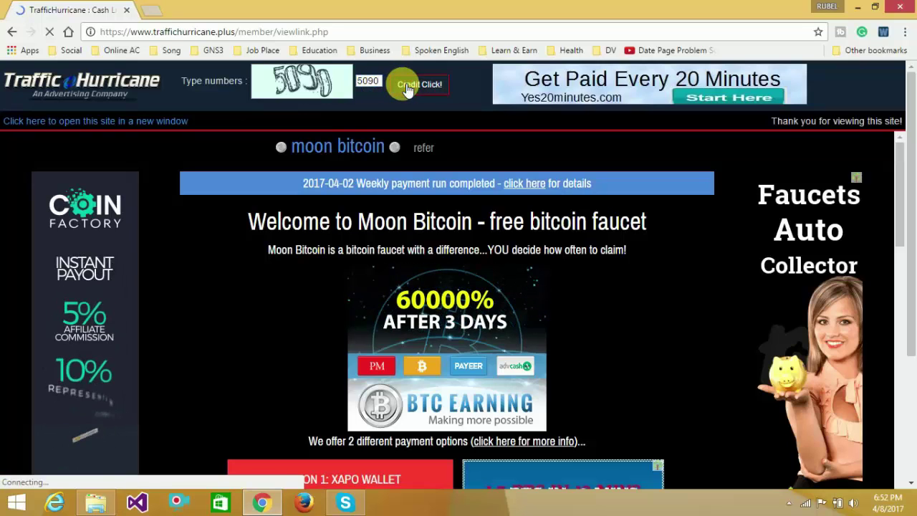
{"action": "left_click", "coordinate": [239, 98]}
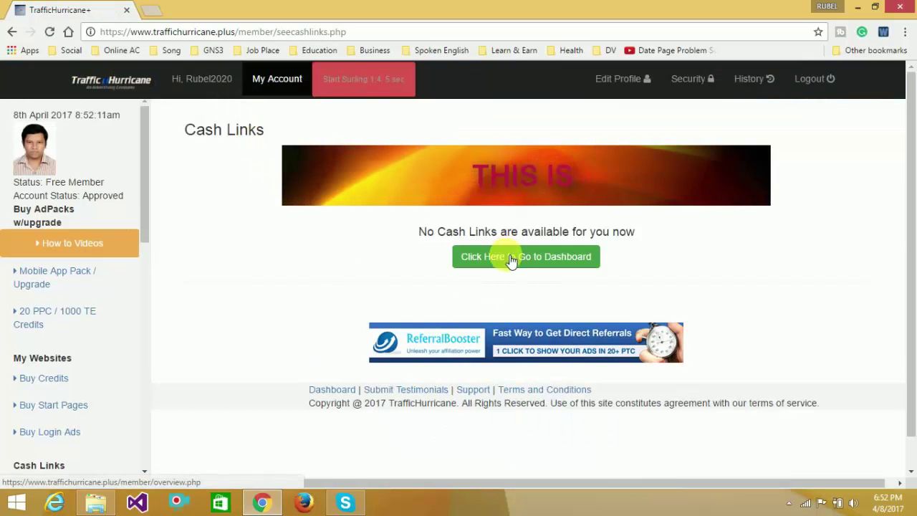
{"action": "left_click", "coordinate": [510, 266]}
{"action": "scroll", "coordinate": [494, 276], "scroll_direction": "down", "scroll_amount": 4}
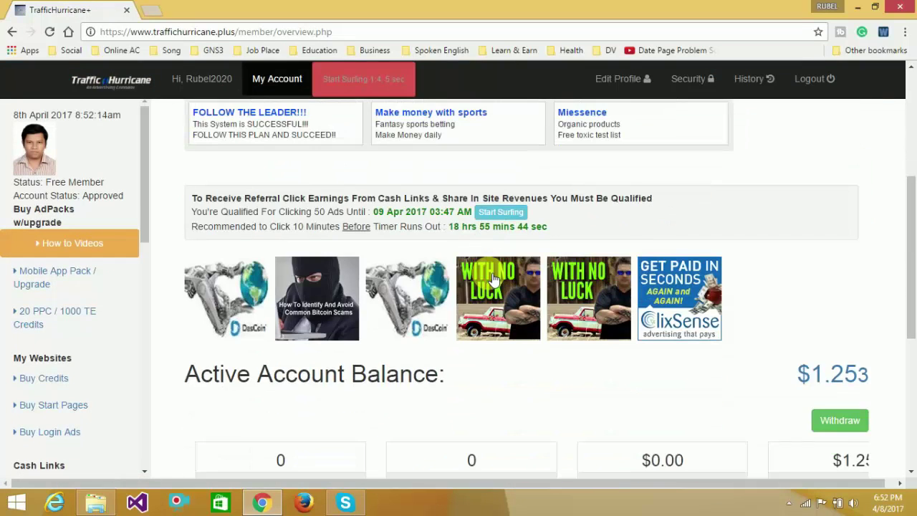
{"action": "scroll", "coordinate": [788, 252], "scroll_direction": "down", "scroll_amount": 2}
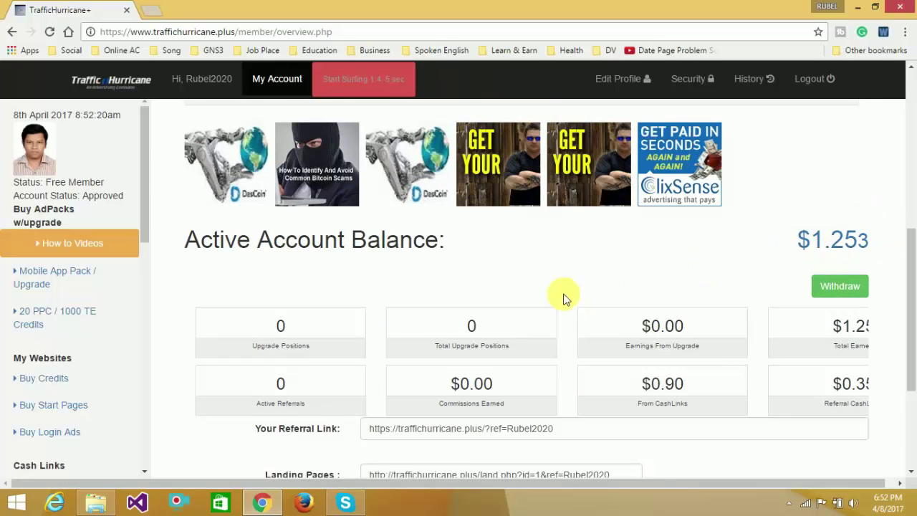
{"action": "scroll", "coordinate": [566, 296], "scroll_direction": "down", "scroll_amount": 3}
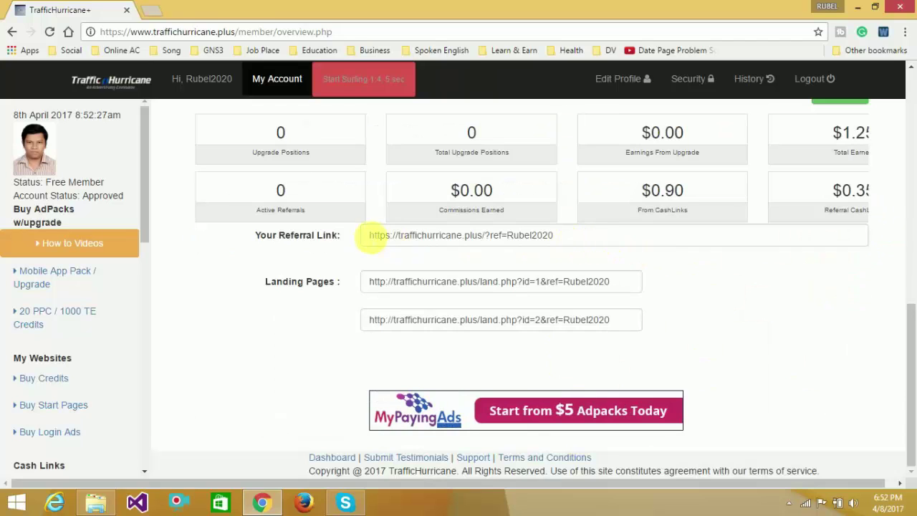
{"action": "left_click_drag", "start_coordinate": [573, 236], "coordinate": [355, 237]}
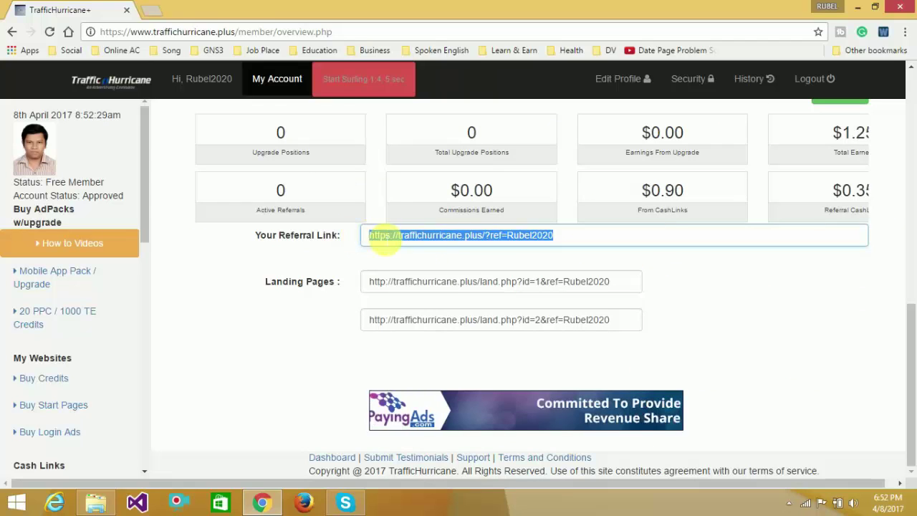
{"action": "left_click", "coordinate": [703, 282]}
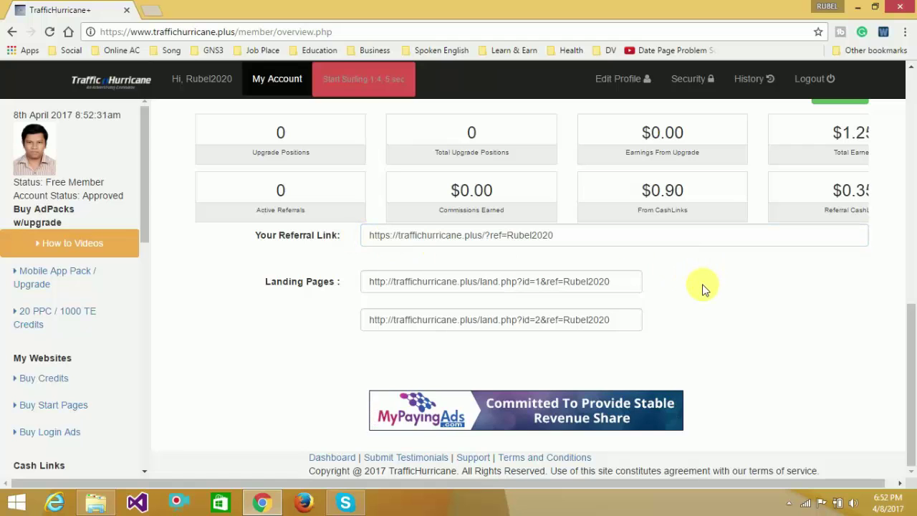
{"action": "scroll", "coordinate": [713, 290], "scroll_direction": "up", "scroll_amount": 4}
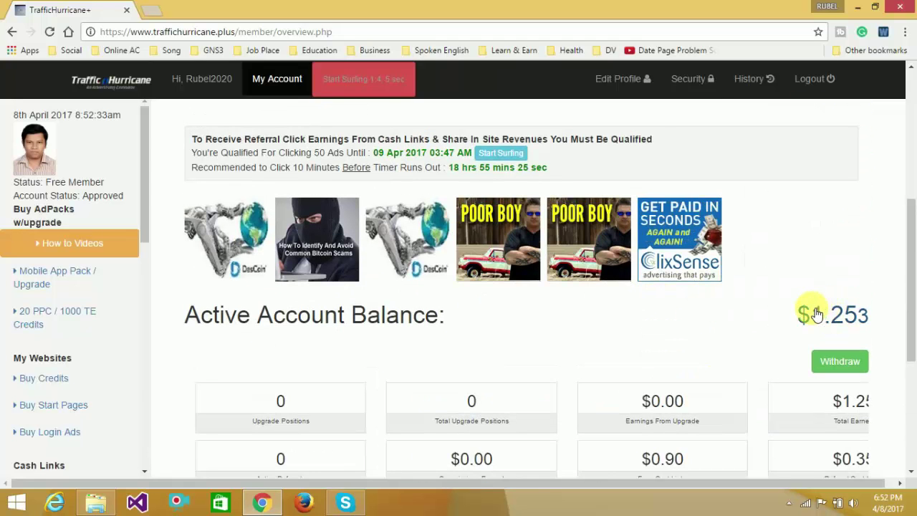
{"action": "scroll", "coordinate": [814, 309], "scroll_direction": "up", "scroll_amount": 2}
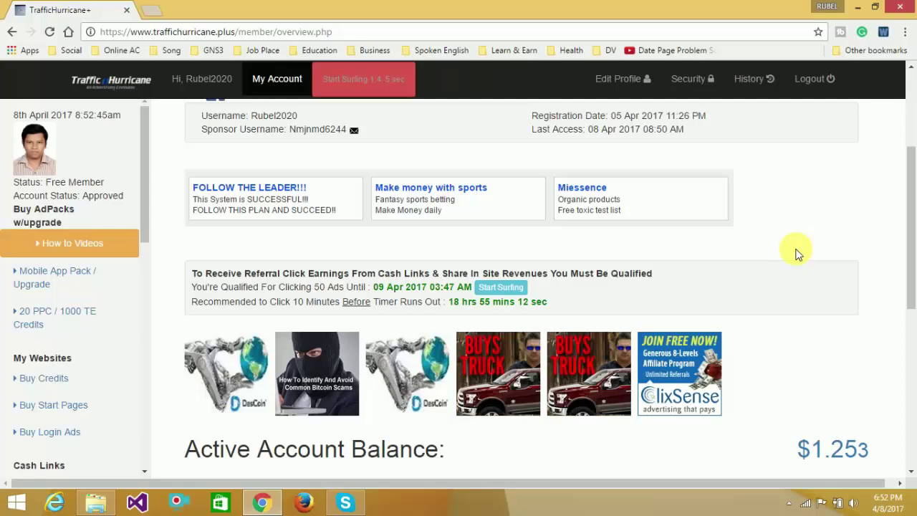
{"action": "scroll", "coordinate": [795, 251], "scroll_direction": "up", "scroll_amount": 3}
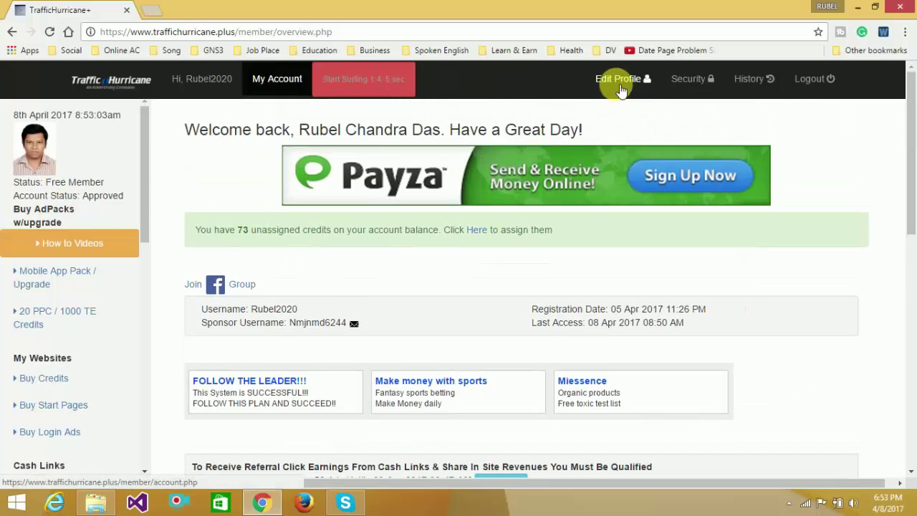
- Open Edit Profile and review the personal, contact, photo and Payza payment details
{"action": "left_click", "coordinate": [621, 84]}
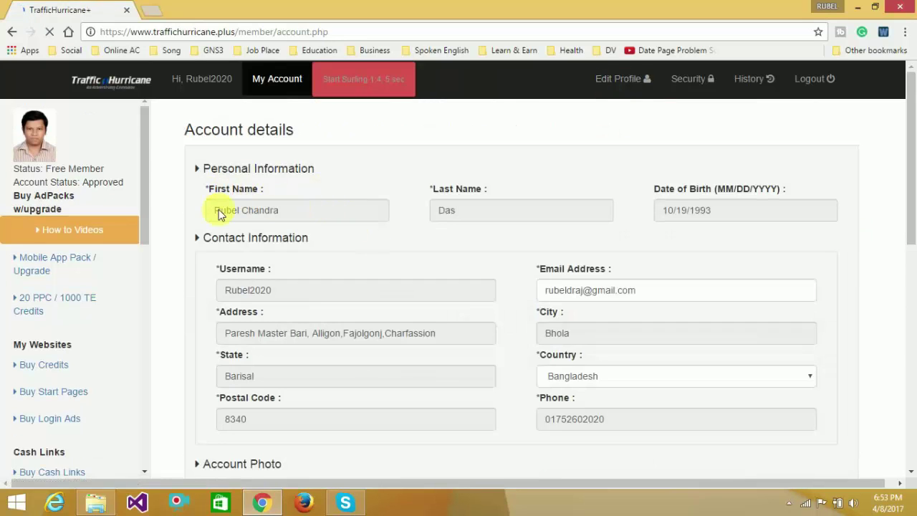
{"action": "scroll", "coordinate": [526, 336], "scroll_direction": "down", "scroll_amount": 5}
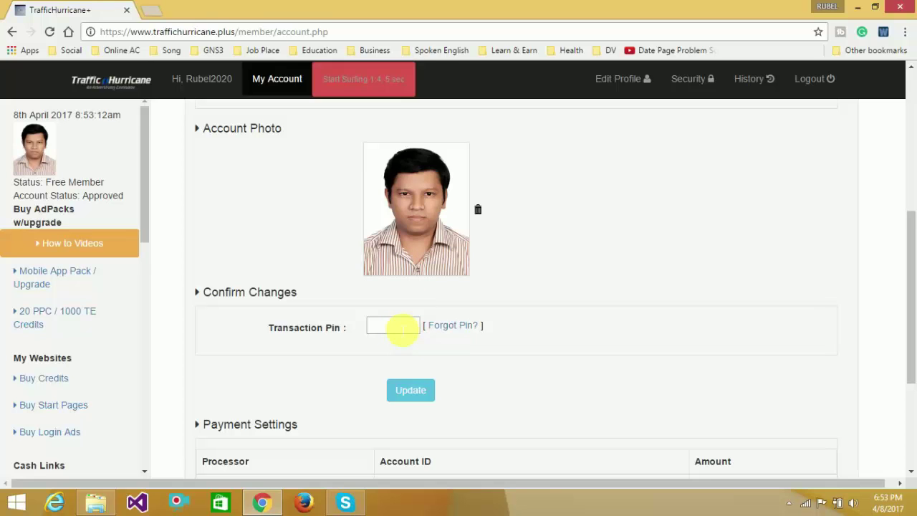
{"action": "scroll", "coordinate": [523, 235], "scroll_direction": "down", "scroll_amount": 2}
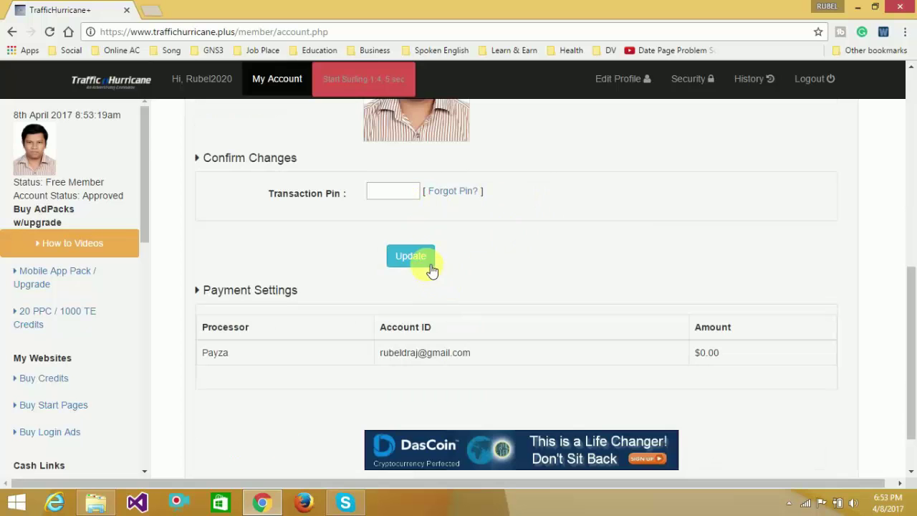
{"action": "scroll", "coordinate": [504, 262], "scroll_direction": "down", "scroll_amount": 1}
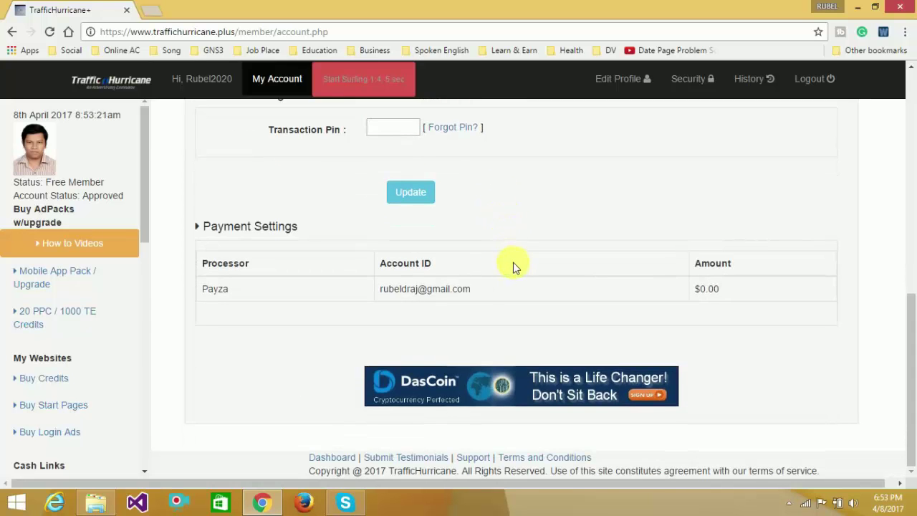
{"action": "scroll", "coordinate": [513, 267], "scroll_direction": "up", "scroll_amount": 4}
{"action": "scroll", "coordinate": [660, 289], "scroll_direction": "up", "scroll_amount": 3}
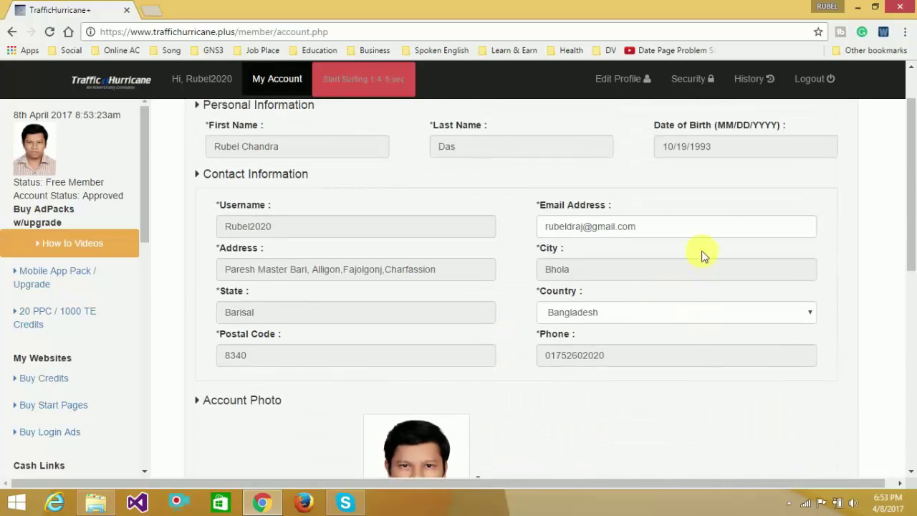